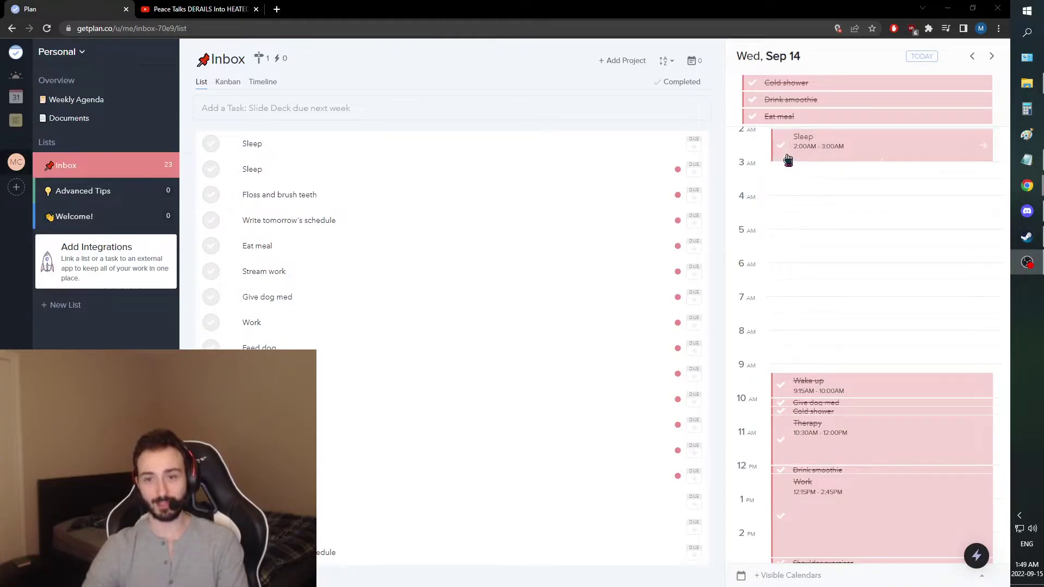
# - Mark the 2:00–3:00 AM Sleep task on Wednesday, September 14 as completed
pyautogui.scroll(1, 787, 159)
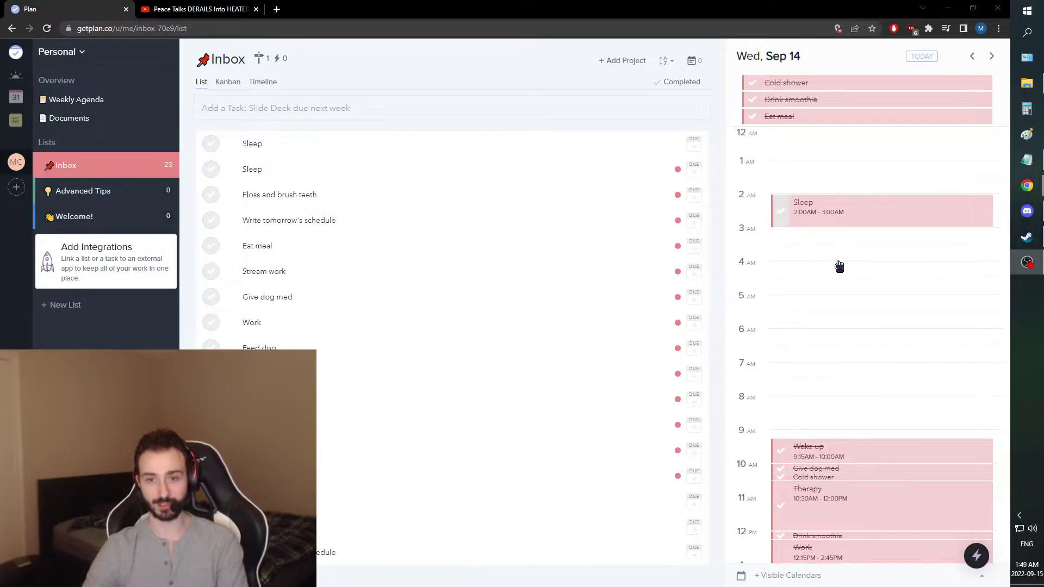
pyautogui.click(785, 212)
pyautogui.scroll(-6, 818, 236)
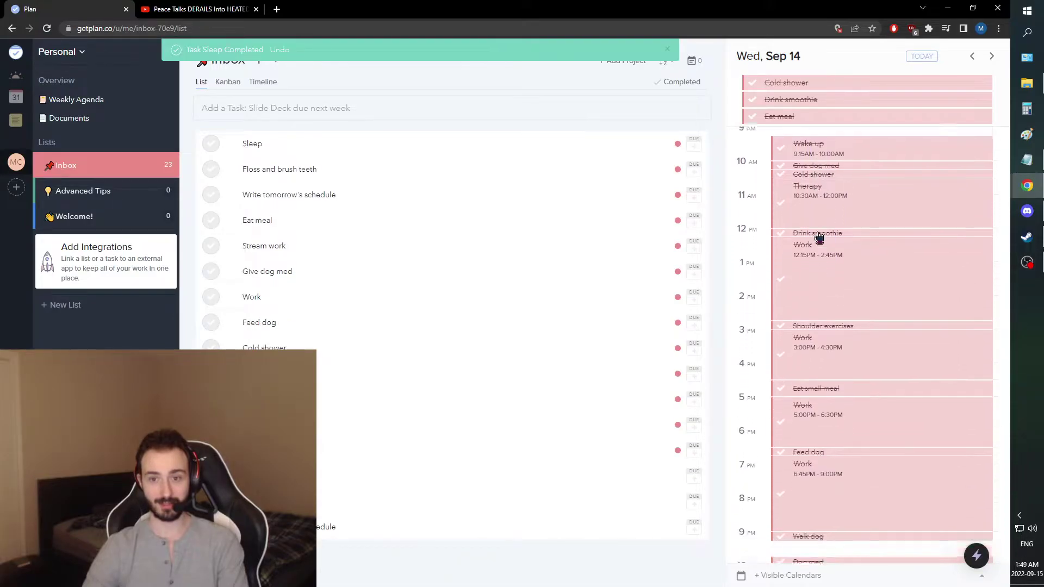
# - Review the rest of the September 14 calendar schedule and move on to Thursday, September 15
pyautogui.scroll(1, 821, 241)
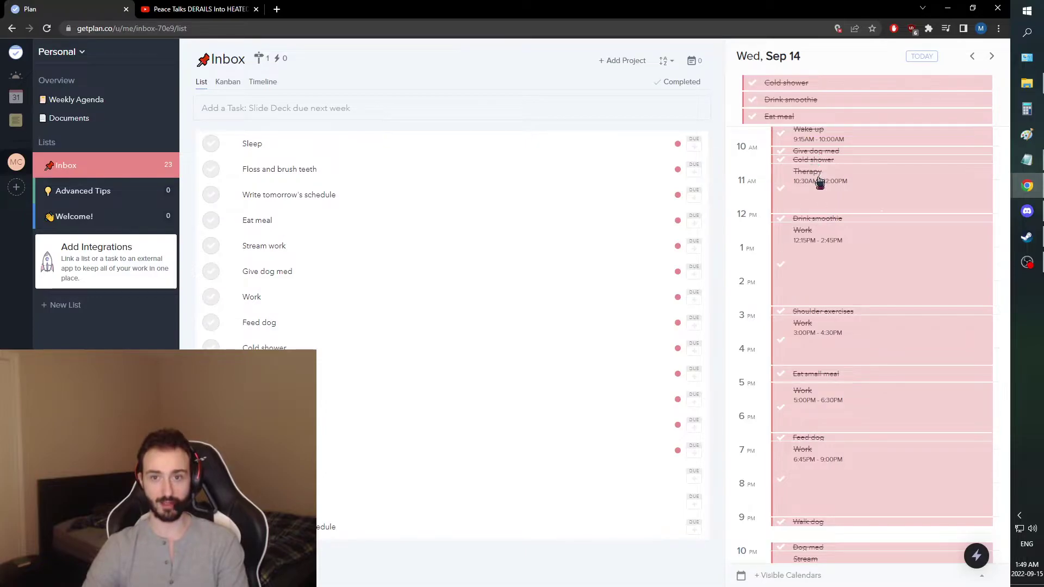
pyautogui.scroll(2, 819, 185)
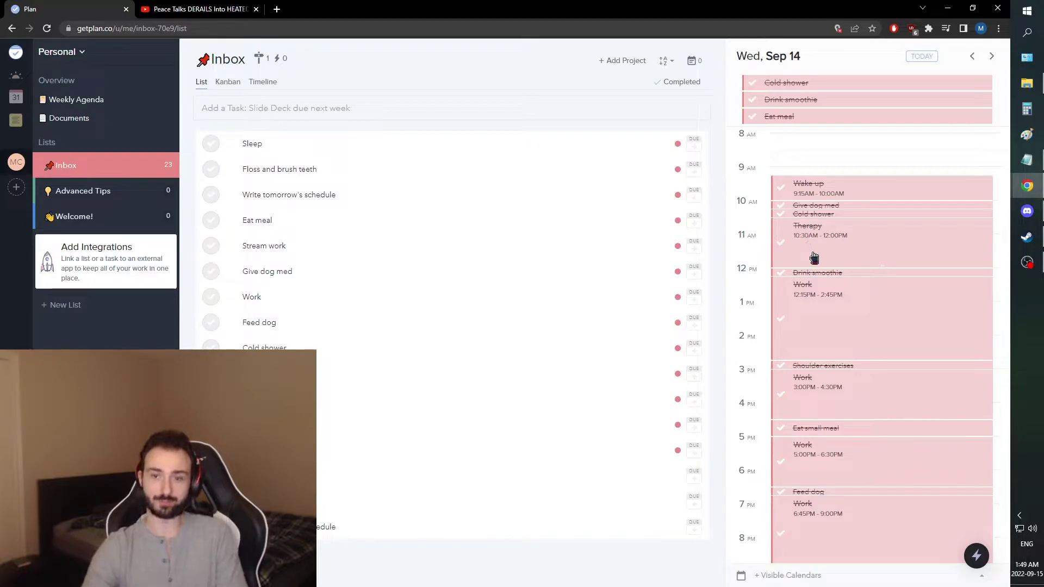
pyautogui.scroll(-3, 794, 315)
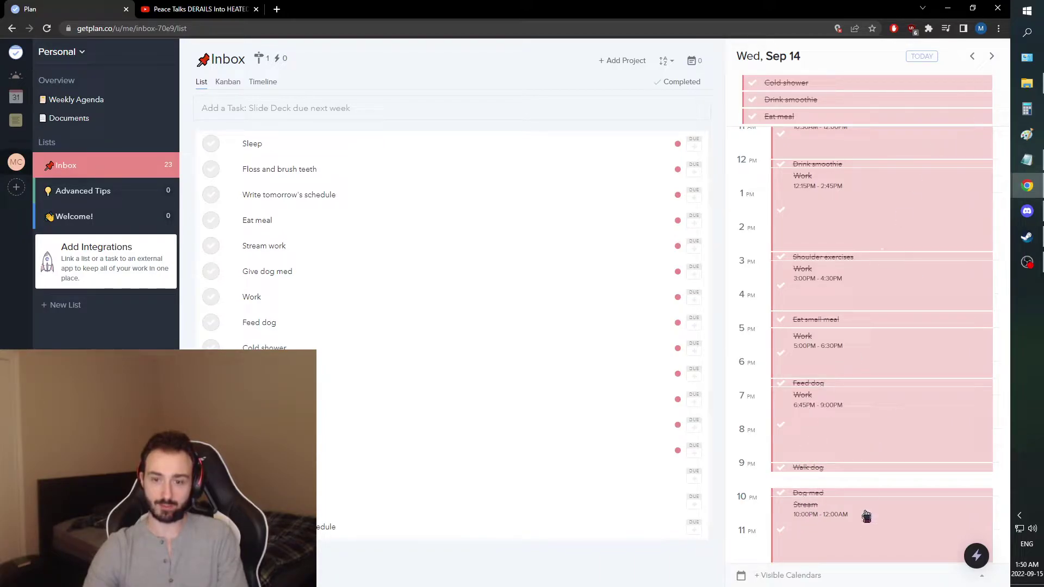
pyautogui.click(992, 56)
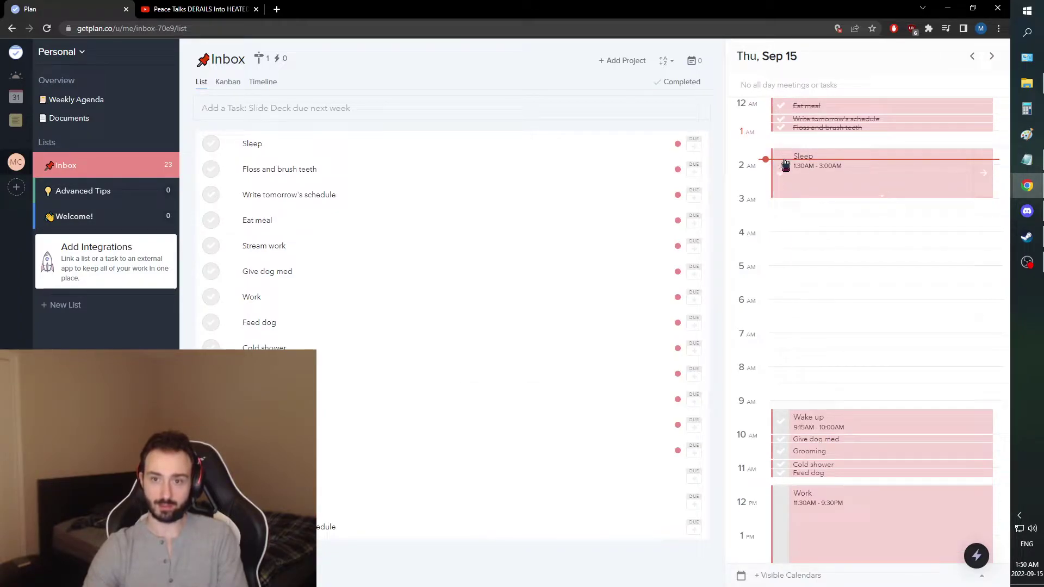
# - Switch to the Day 749 log in Notepad and review its entries from the wake-up time through the smoothie
pyautogui.click(947, 8)
pyautogui.scroll(5, 789, 203)
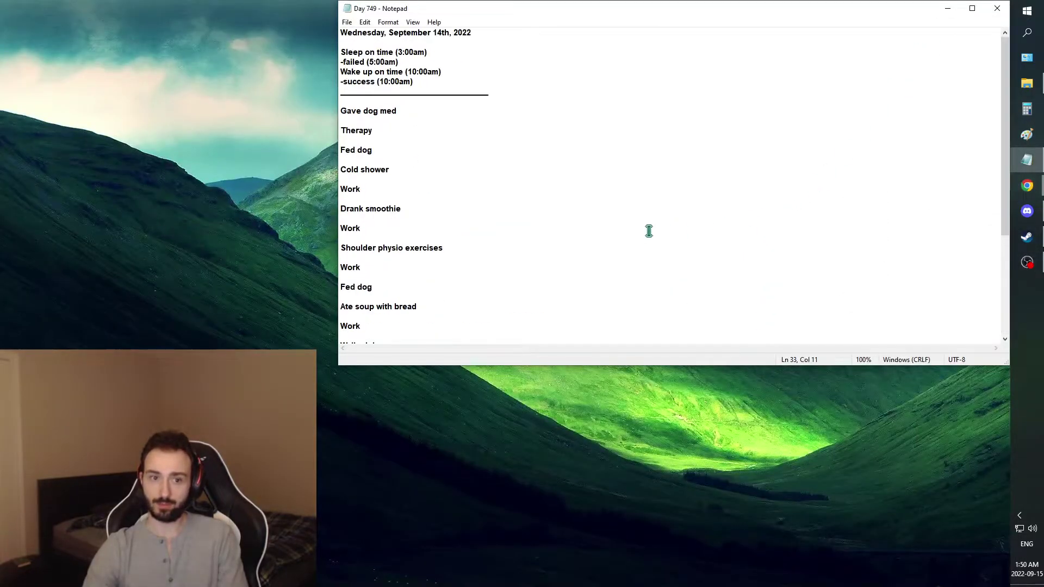
pyautogui.click(463, 249)
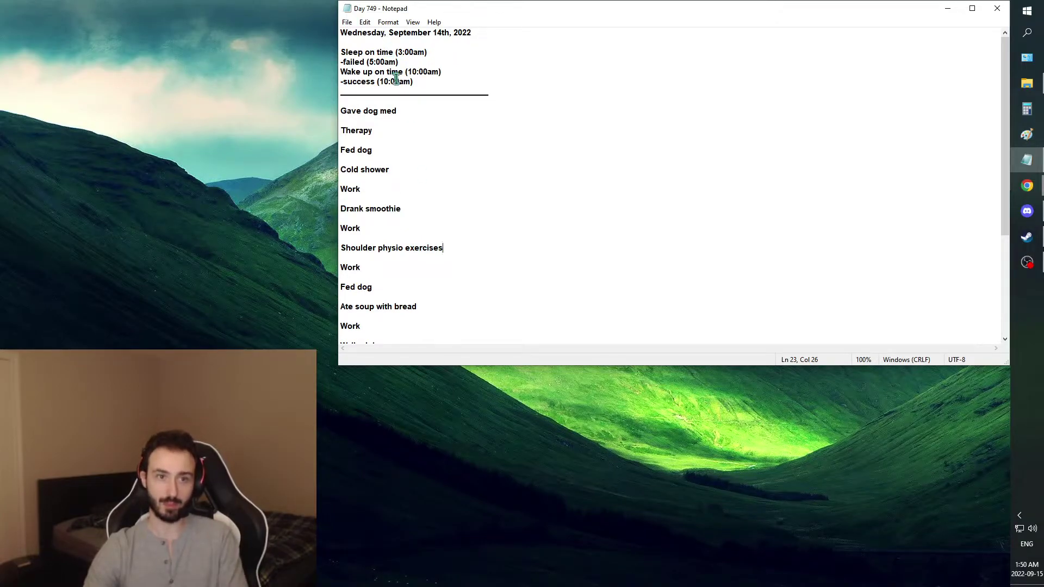
pyautogui.moveTo(377, 81); pyautogui.dragTo(415, 81)
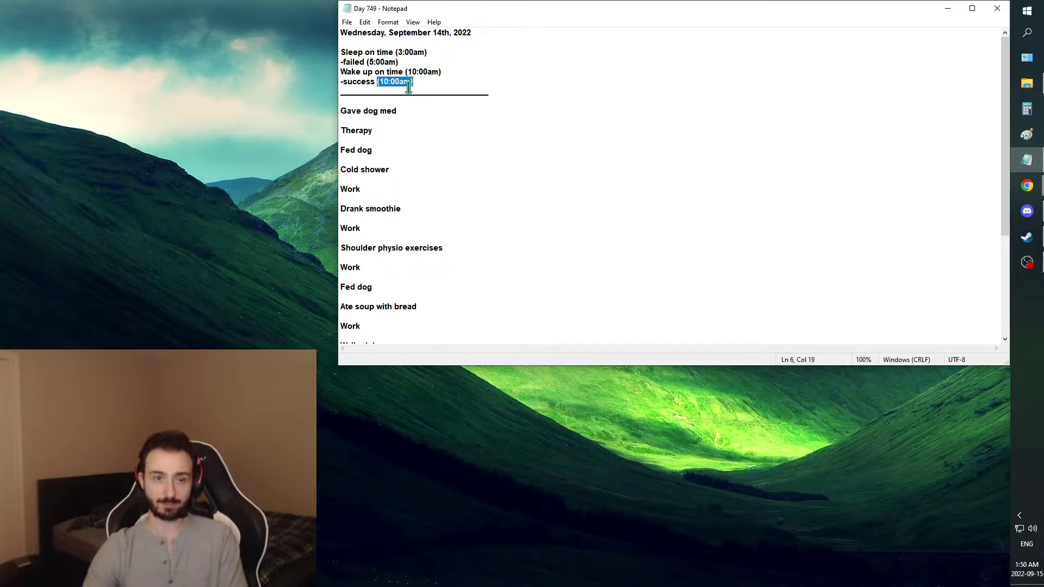
pyautogui.click(408, 83)
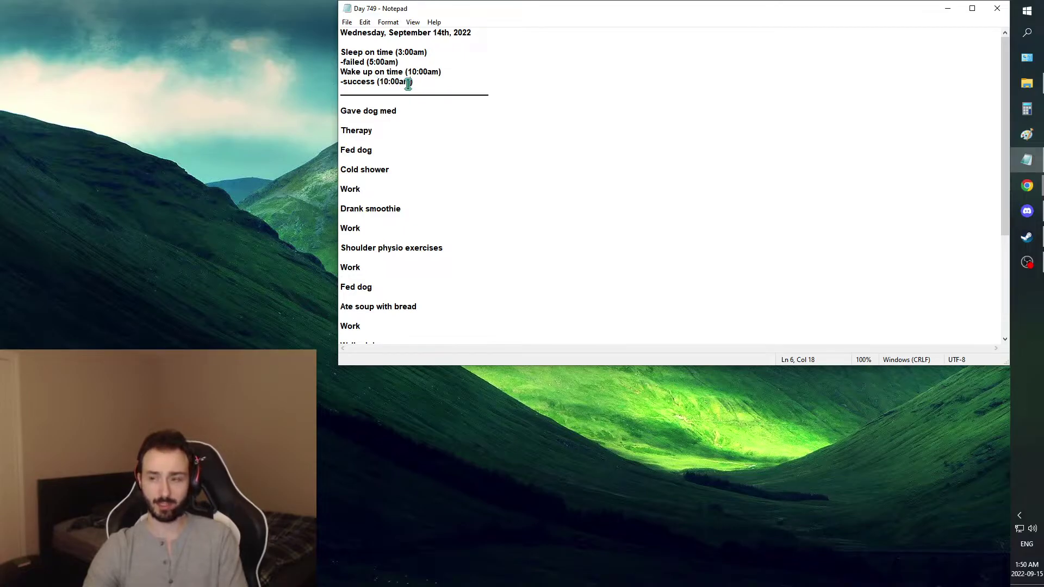
pyautogui.moveTo(341, 112); pyautogui.dragTo(403, 112)
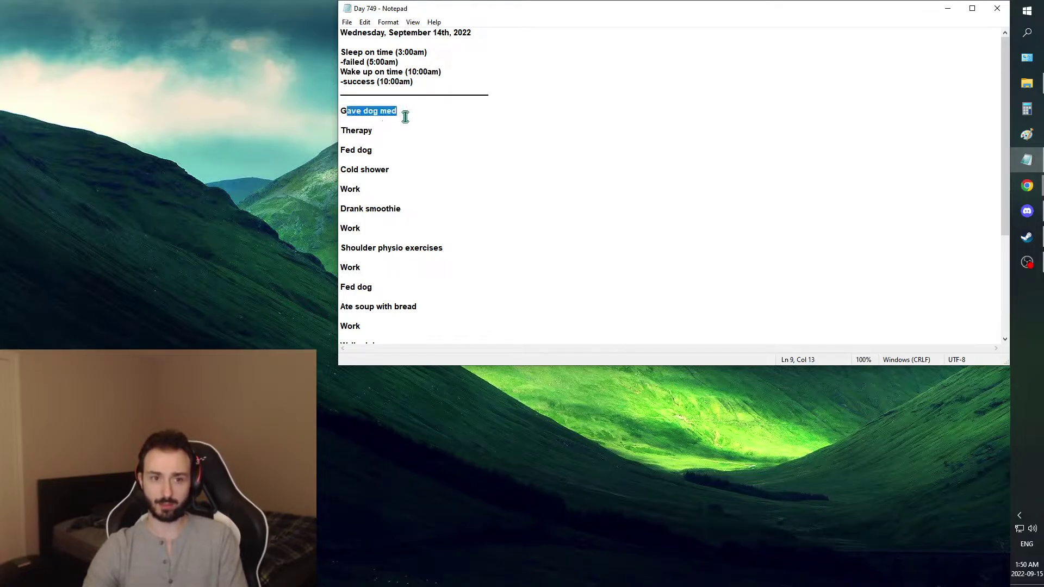
pyautogui.click(402, 112)
pyautogui.moveTo(342, 132); pyautogui.dragTo(387, 167)
pyautogui.click(350, 131)
pyautogui.click(372, 151)
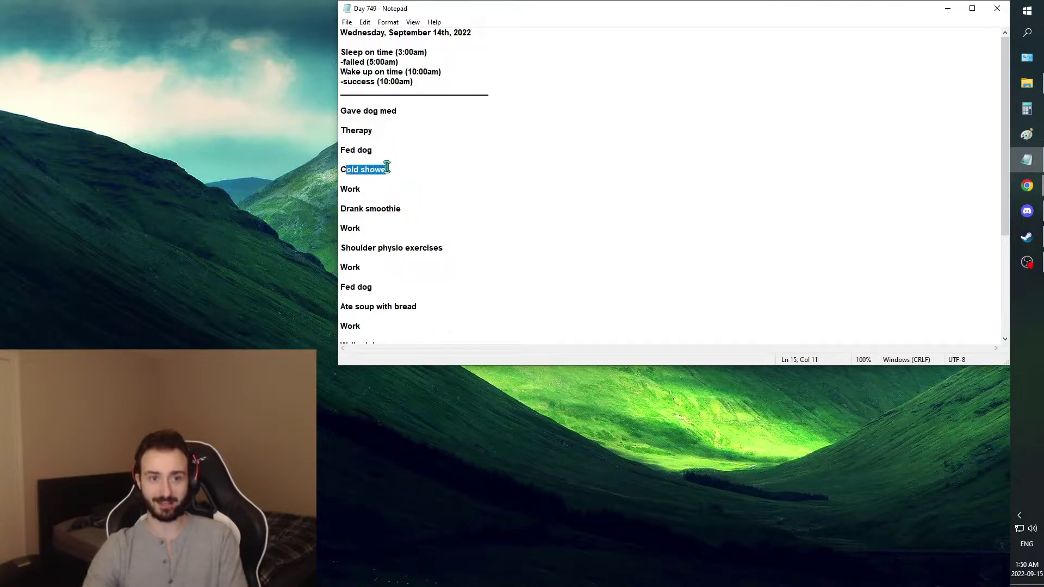
pyautogui.click(350, 190)
pyautogui.moveTo(346, 208); pyautogui.dragTo(408, 214)
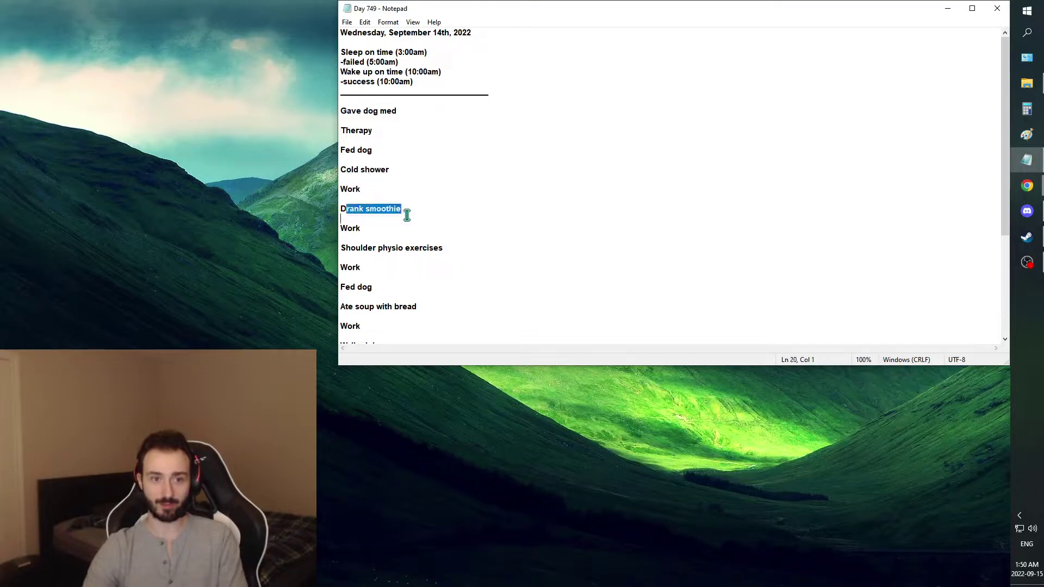
pyautogui.scroll(-1, 411, 216)
pyautogui.moveTo(365, 150); pyautogui.dragTo(399, 151)
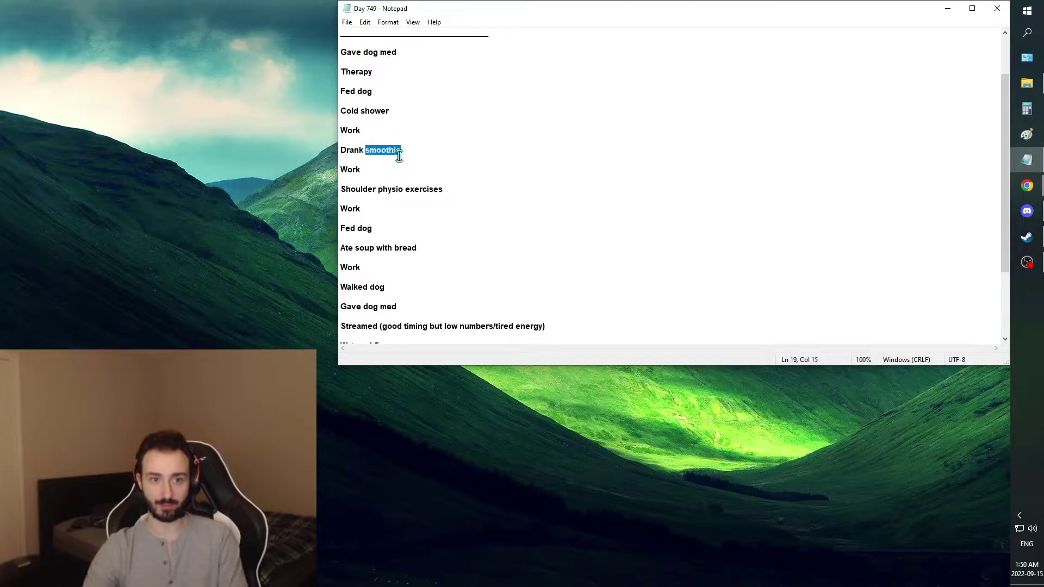
pyautogui.click(351, 179)
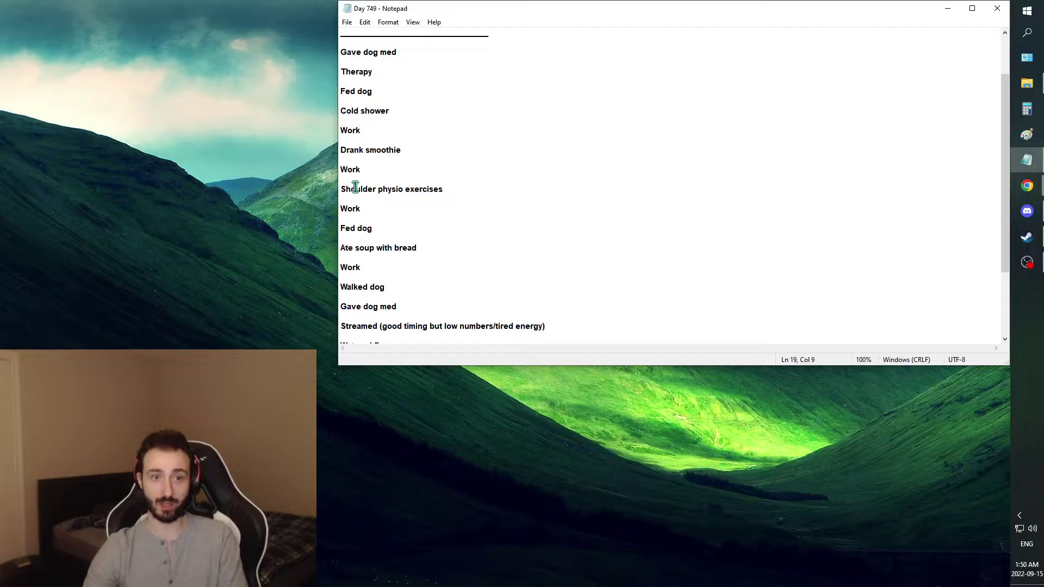
# - Add "(3x12 shoulder press and shoulder rotation at 30lbs, and 3x12 shoulder raise at 15lbs)" after the "Shoulder physio exercises" entry
pyautogui.doubleClick(461, 189)
pyautogui.click(461, 190)
pyautogui.scroll(1, 461, 191)
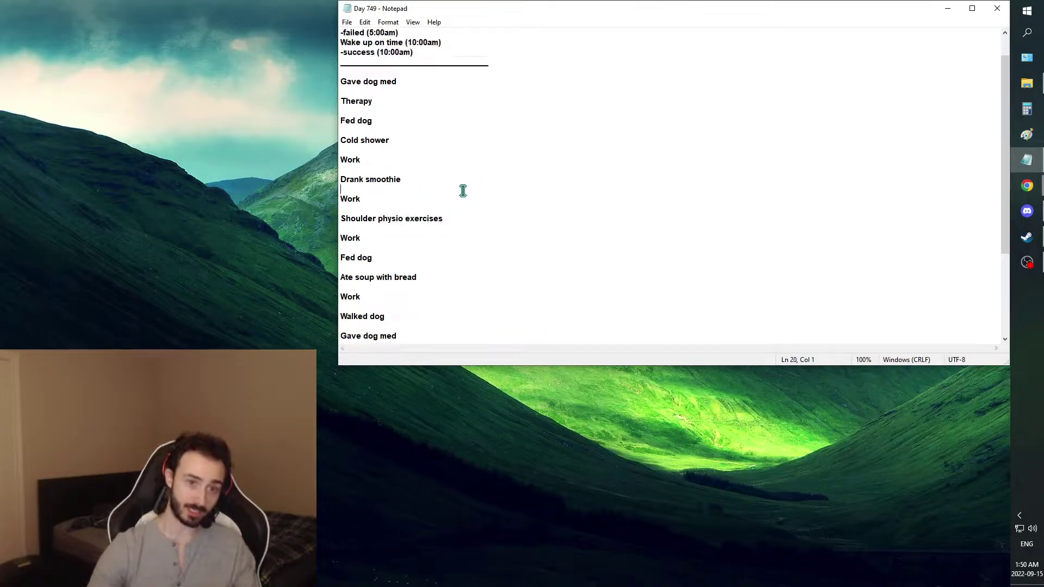
pyautogui.write('(3x12 for all,')
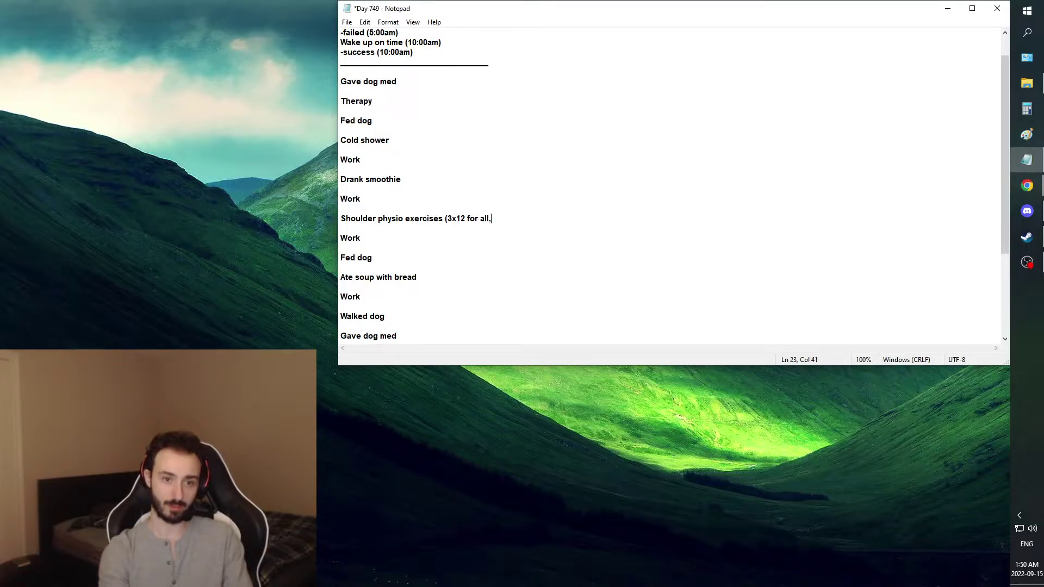
pyautogui.press('BackSpace')
pyautogui.press('BackSpace')
pyautogui.press('BackSpace')
pyautogui.press('BackSpace')
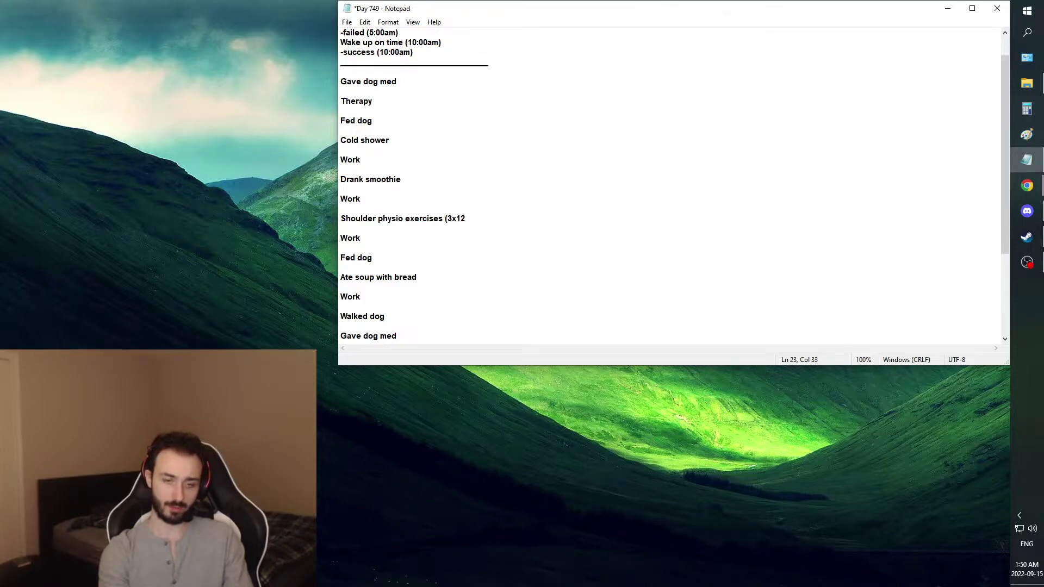
pyautogui.write('shoulder press and shoulder rotation at 30lbs, and 3x12 shoulder raise a')
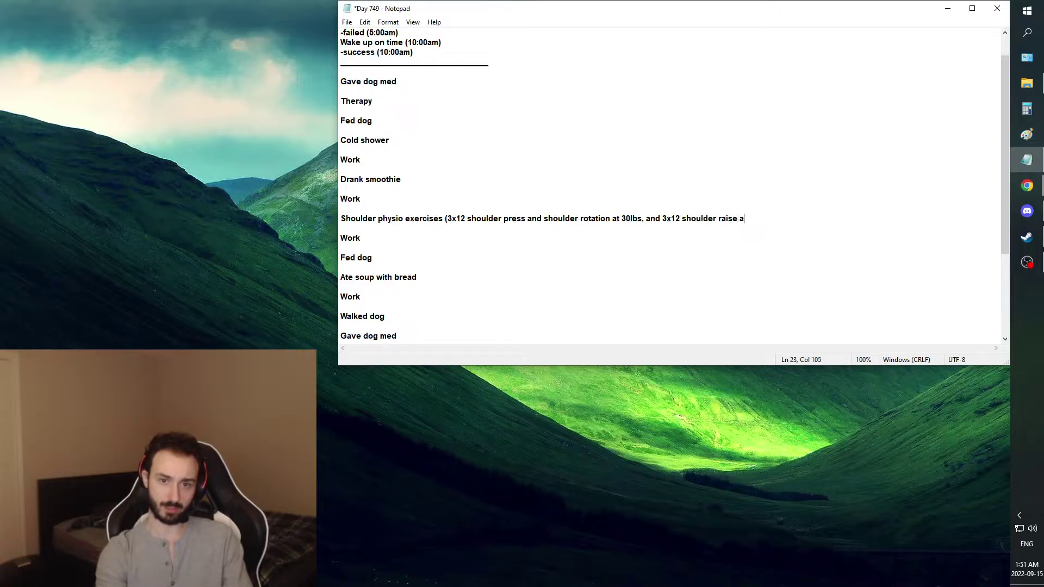
pyautogui.write('t 15lb')
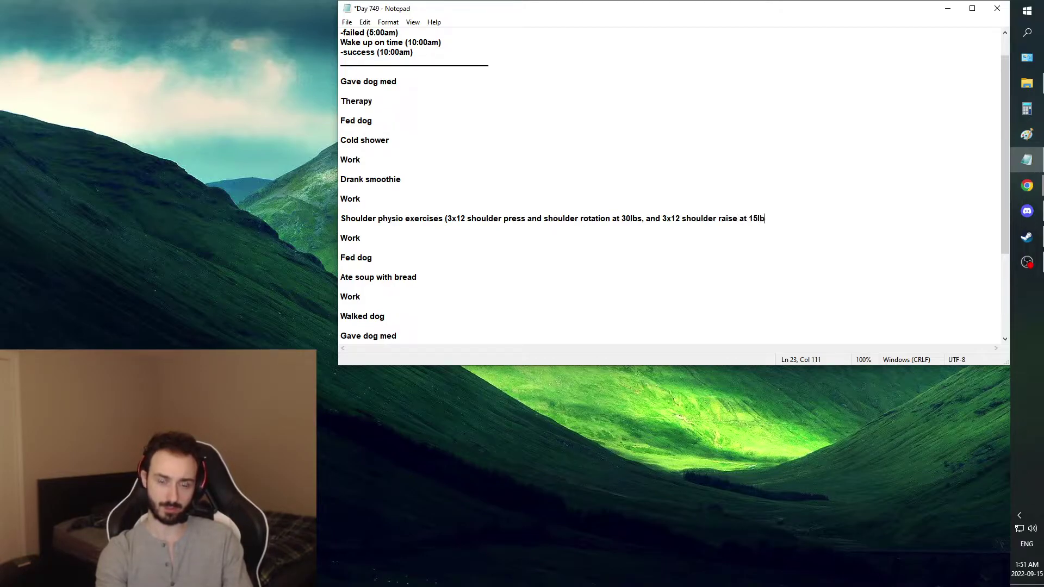
pyautogui.write('s)')
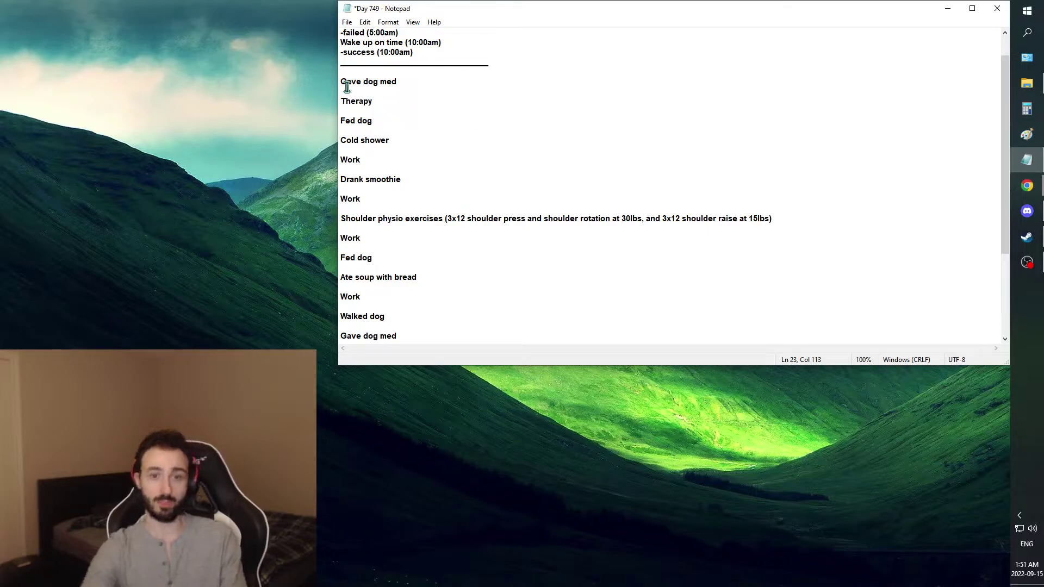
# - Review the log from the shoulder exercise weights through the work, dog feeding, soup and dog walking entries
pyautogui.click(637, 218)
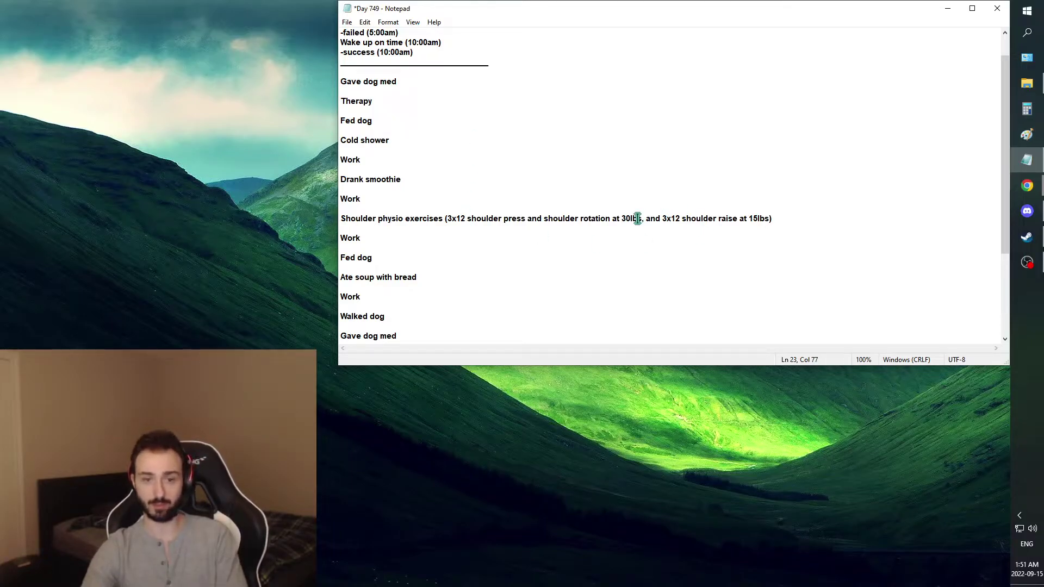
pyautogui.click(626, 221)
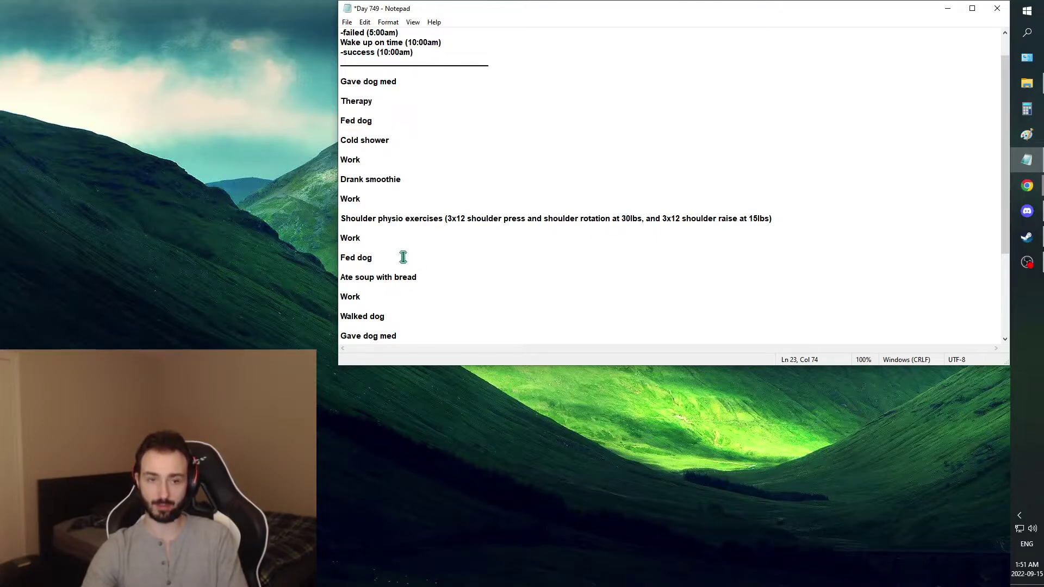
pyautogui.click(398, 240)
pyautogui.scroll(-2, 388, 240)
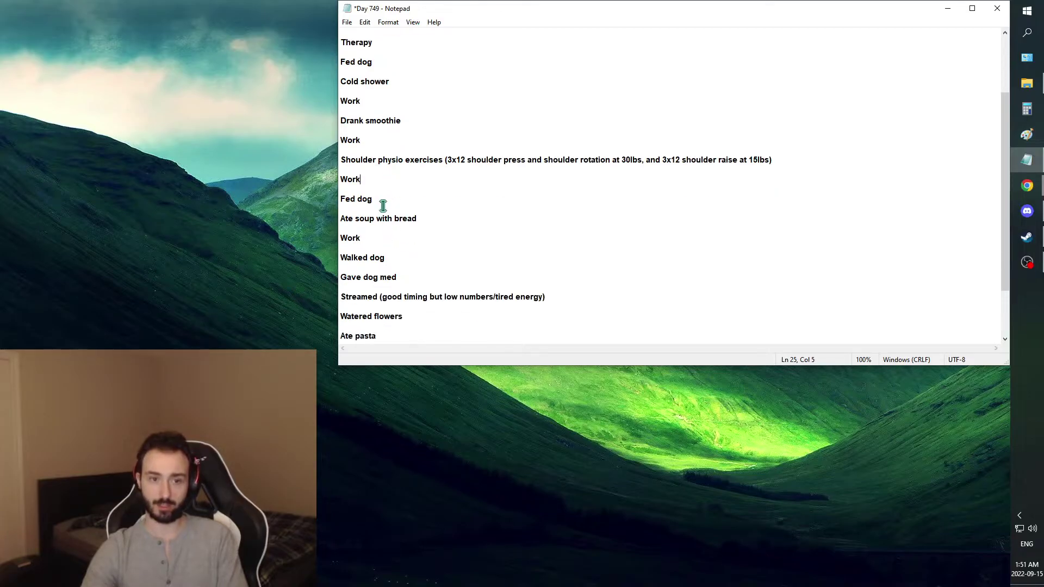
pyautogui.click(385, 203)
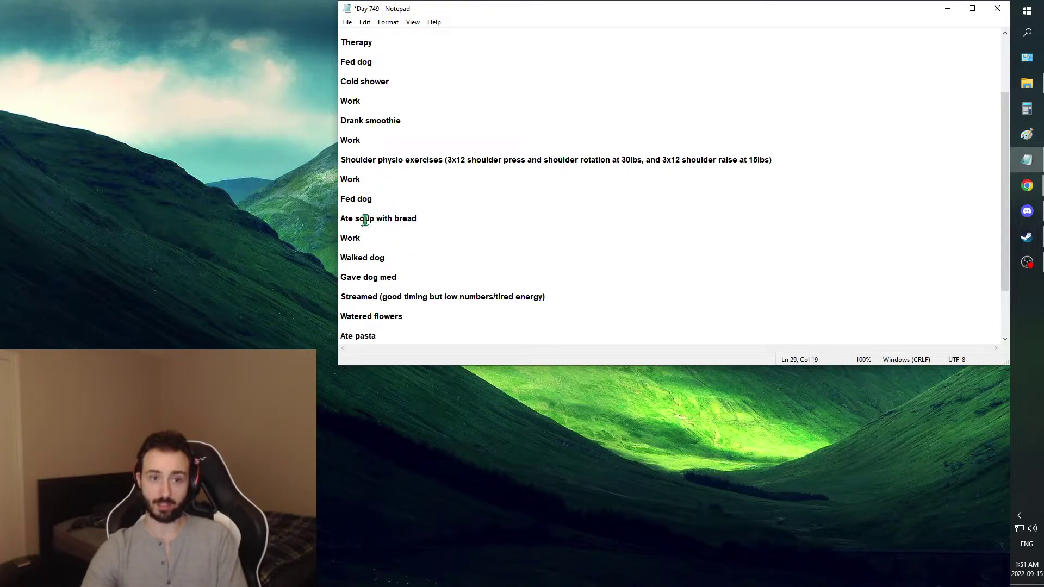
pyautogui.moveTo(355, 219); pyautogui.dragTo(376, 219)
pyautogui.click(401, 218)
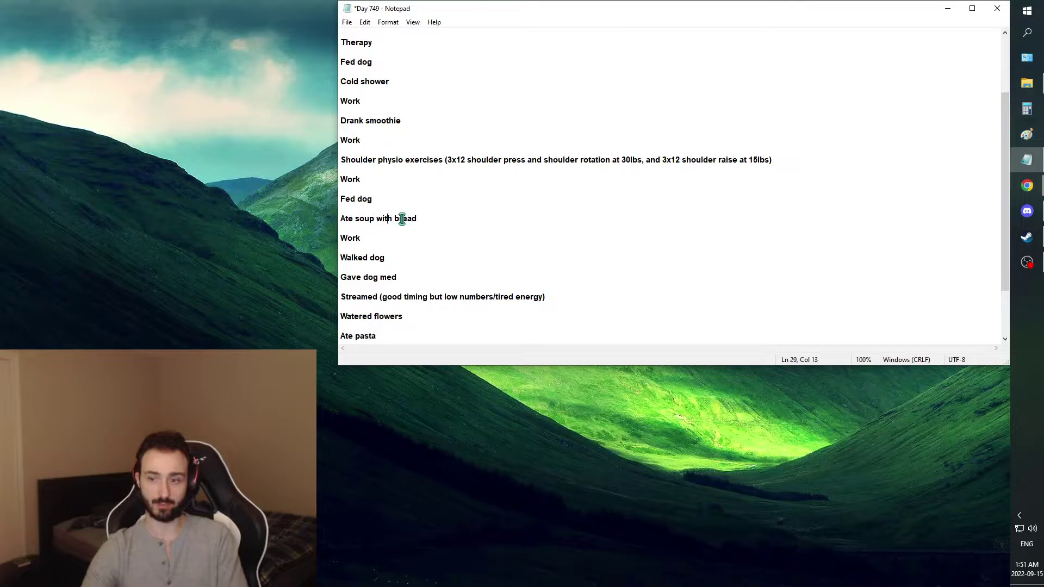
pyautogui.scroll(-1, 401, 216)
pyautogui.click(375, 228)
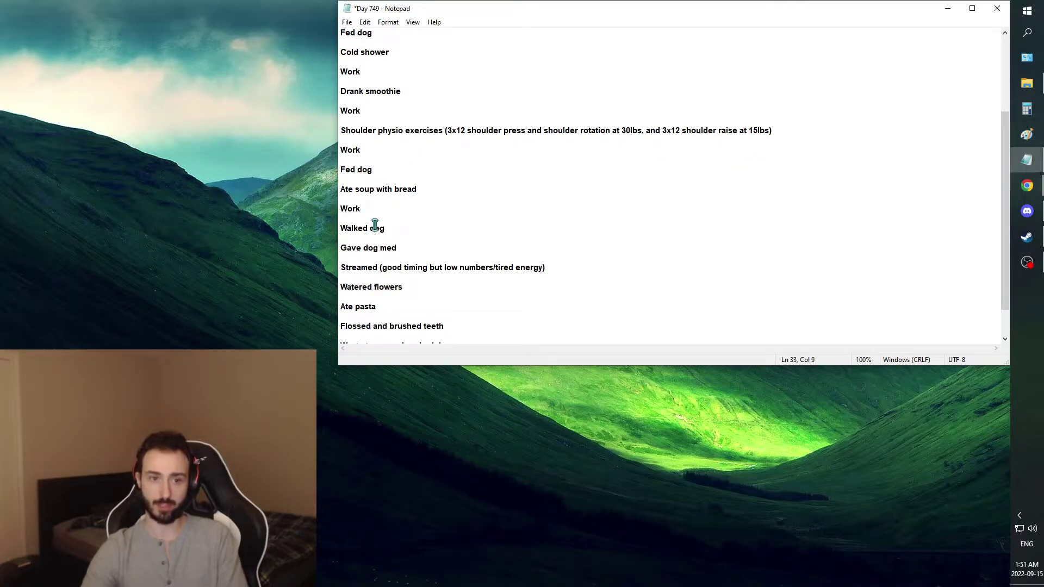
pyautogui.moveTo(383, 228); pyautogui.dragTo(341, 228)
pyautogui.click(365, 229)
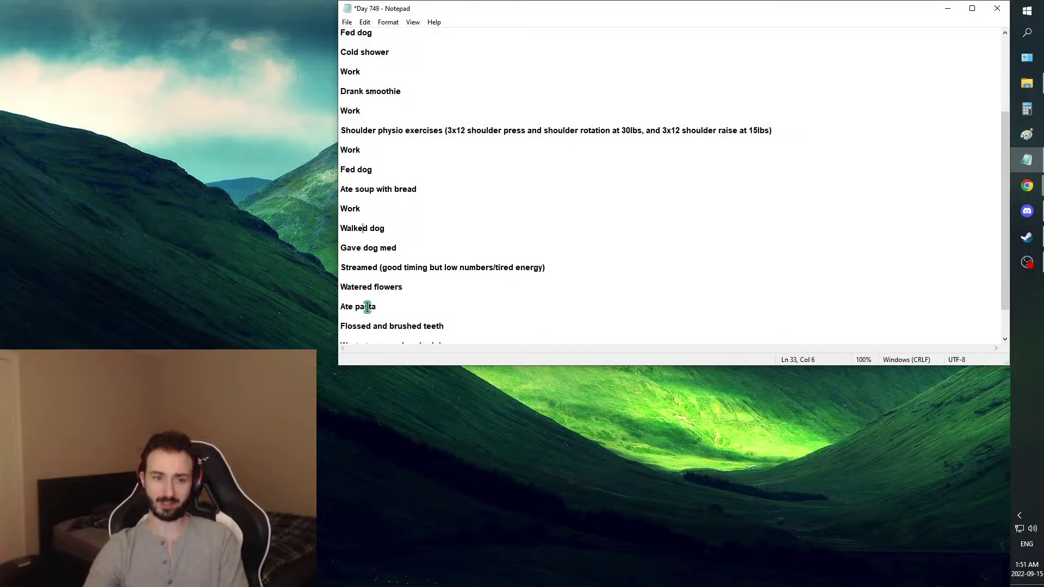
pyautogui.click(380, 228)
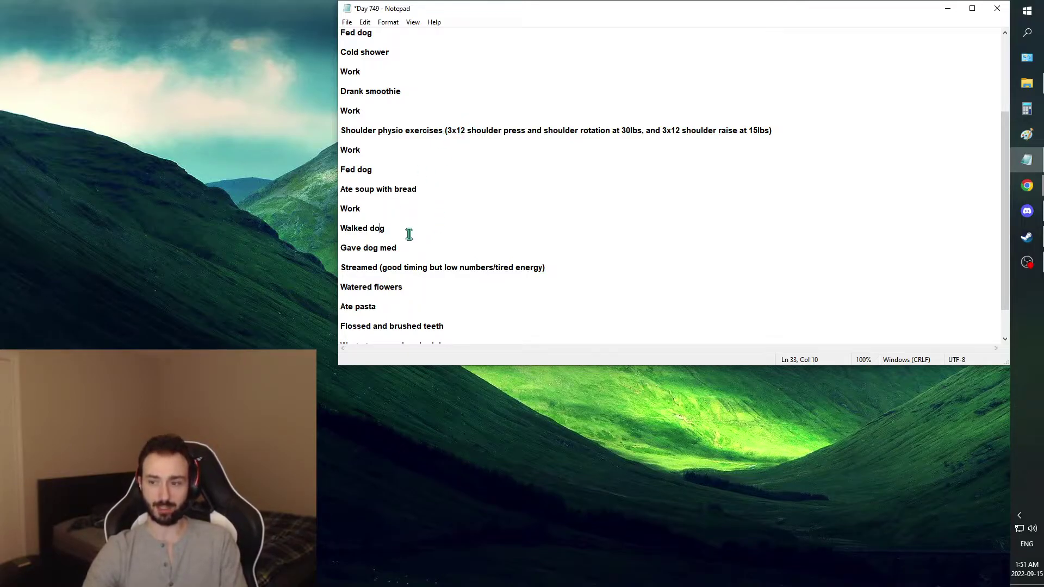
pyautogui.click(393, 228)
pyautogui.moveTo(394, 227); pyautogui.dragTo(341, 228)
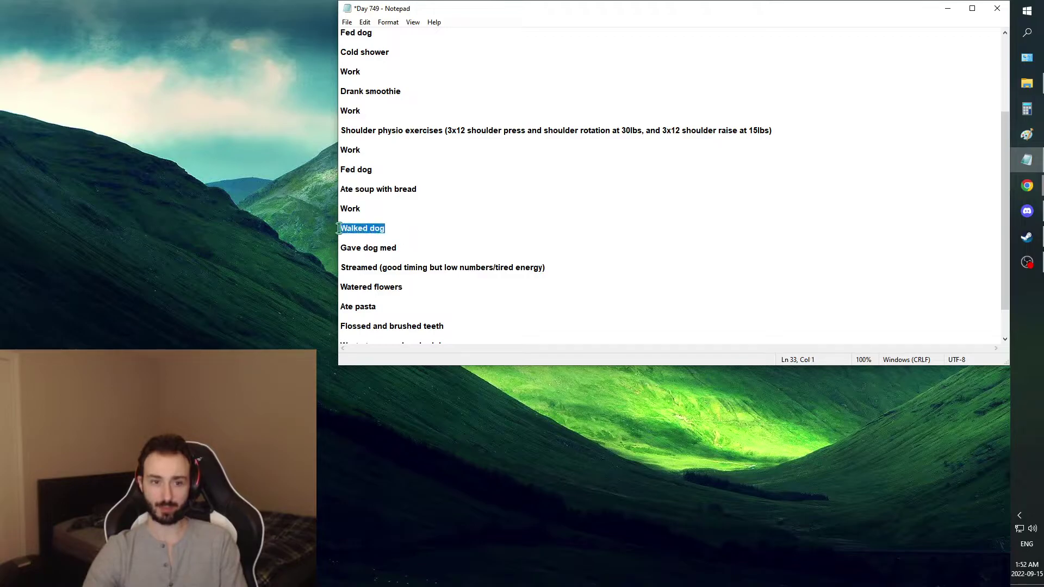
# - Review the evening log entries from the dog medication and stream notes through the flowers and pasta
pyautogui.moveTo(401, 252); pyautogui.dragTo(541, 267)
pyautogui.click(363, 257)
pyautogui.click(541, 268)
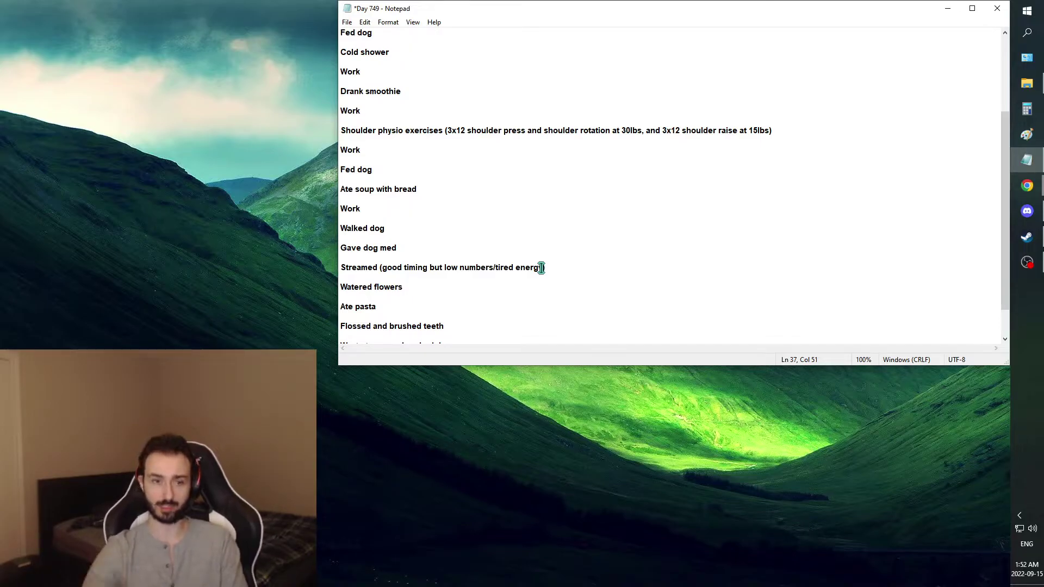
pyautogui.press('Down')
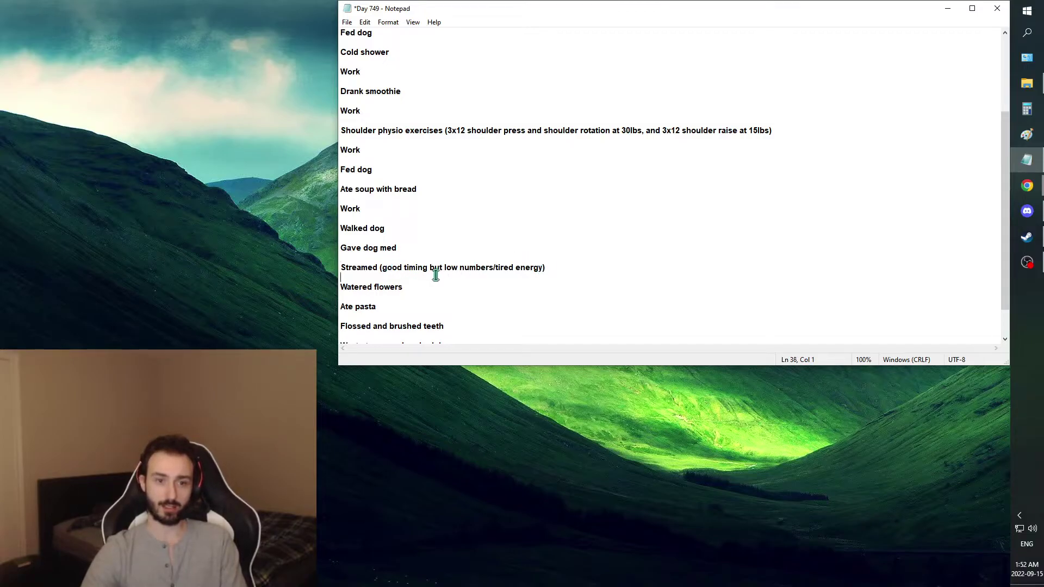
pyautogui.click(455, 266)
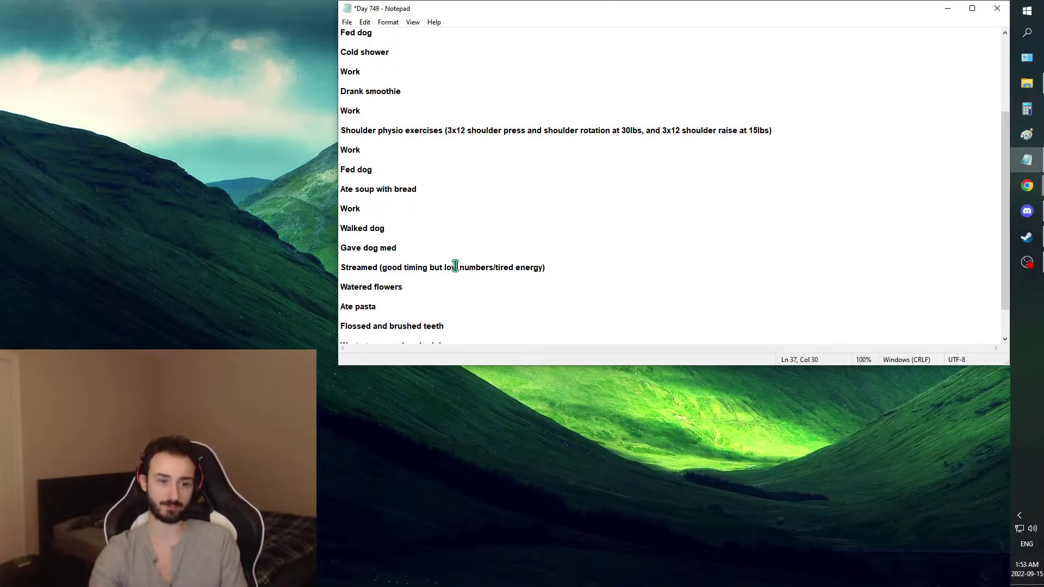
pyautogui.scroll(-1, 455, 266)
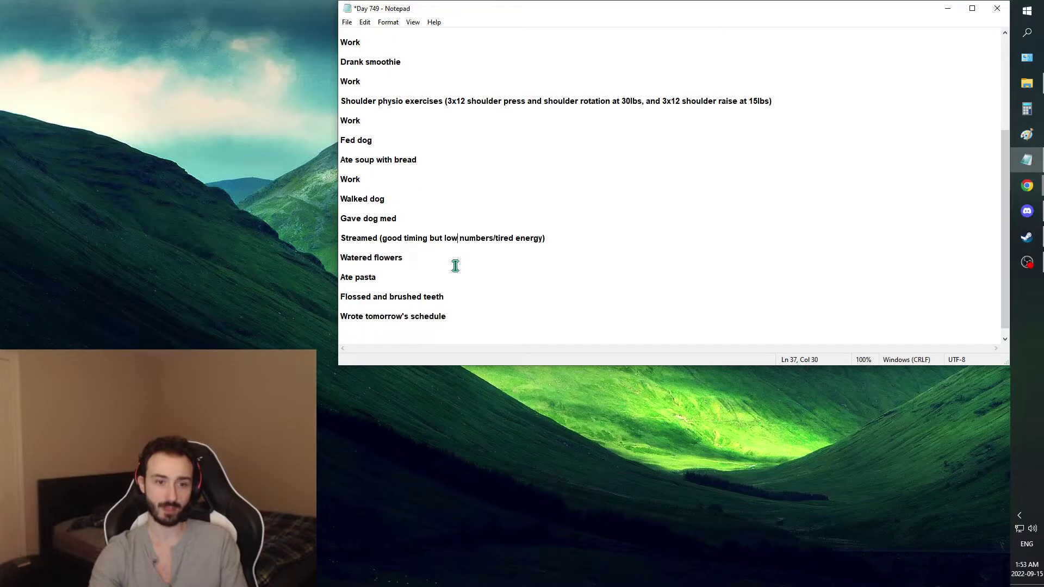
pyautogui.tripleClick(428, 258)
pyautogui.click(397, 283)
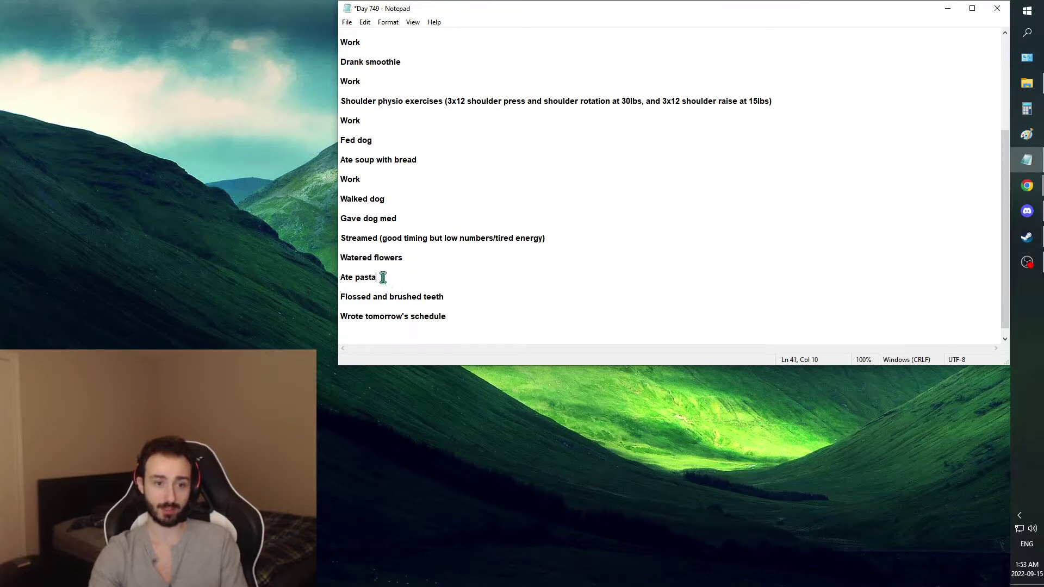
# - Add "with beef" to the "Ate pasta" entry in the Day 749 log
pyautogui.write('with beef')
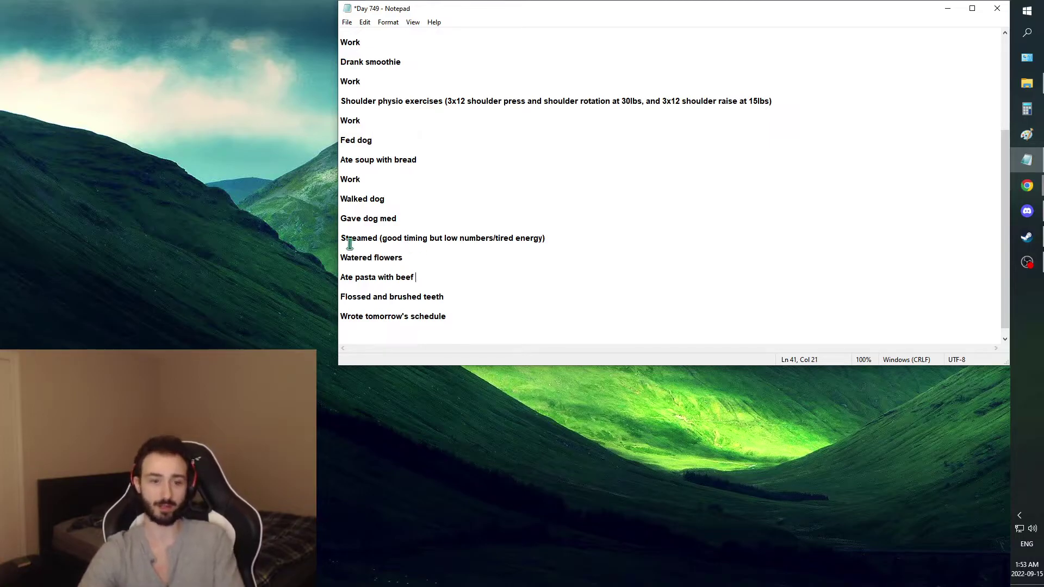
pyautogui.moveTo(381, 289); pyautogui.dragTo(358, 298)
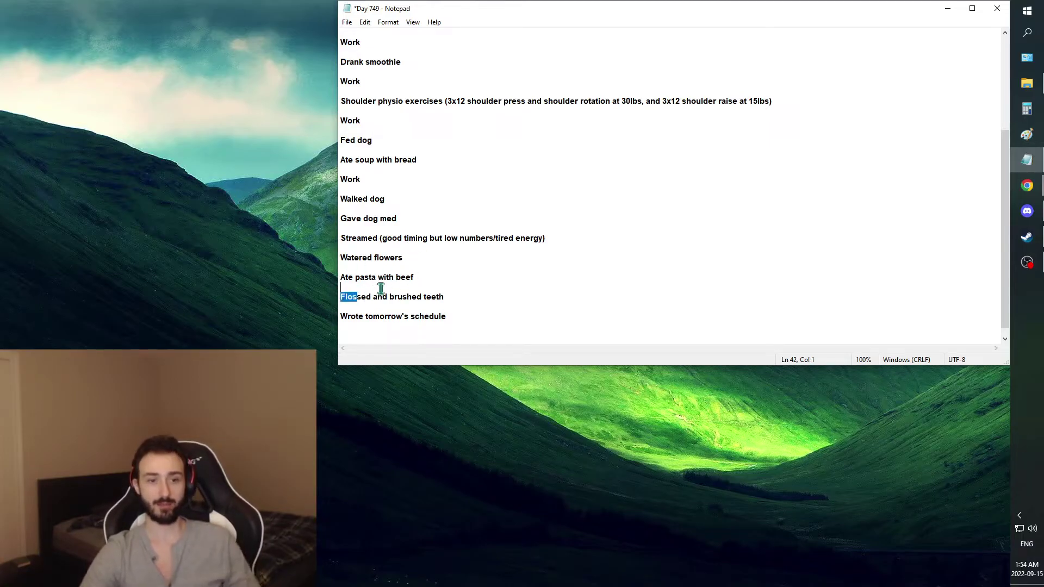
pyautogui.click(407, 308)
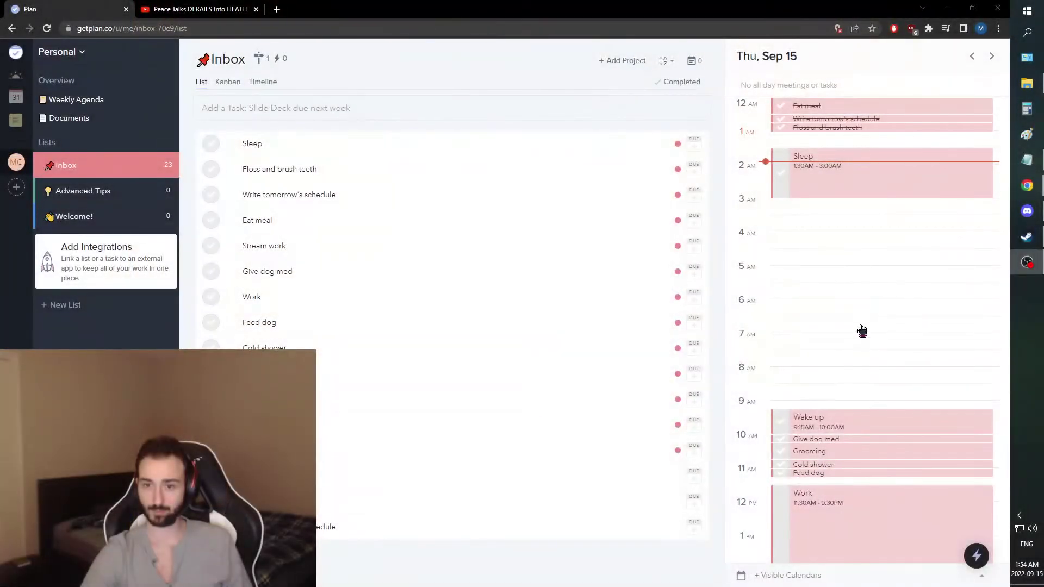
# - Switch to the Plan web planner and review the Thursday, Sep 15 schedule from wake-up through flossing and brushing teeth
pyautogui.scroll(-4, 821, 240)
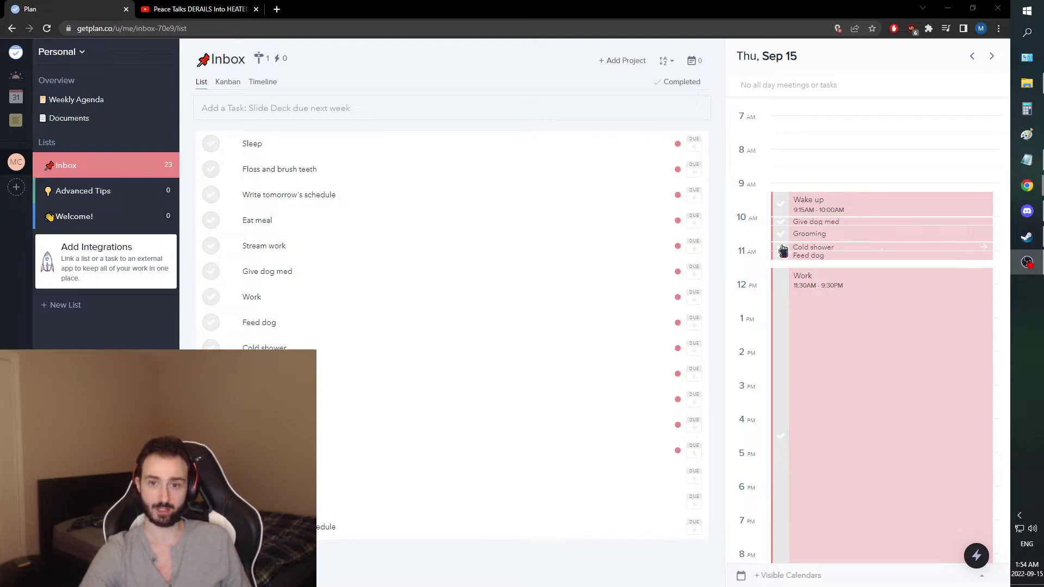
pyautogui.scroll(-3, 783, 254)
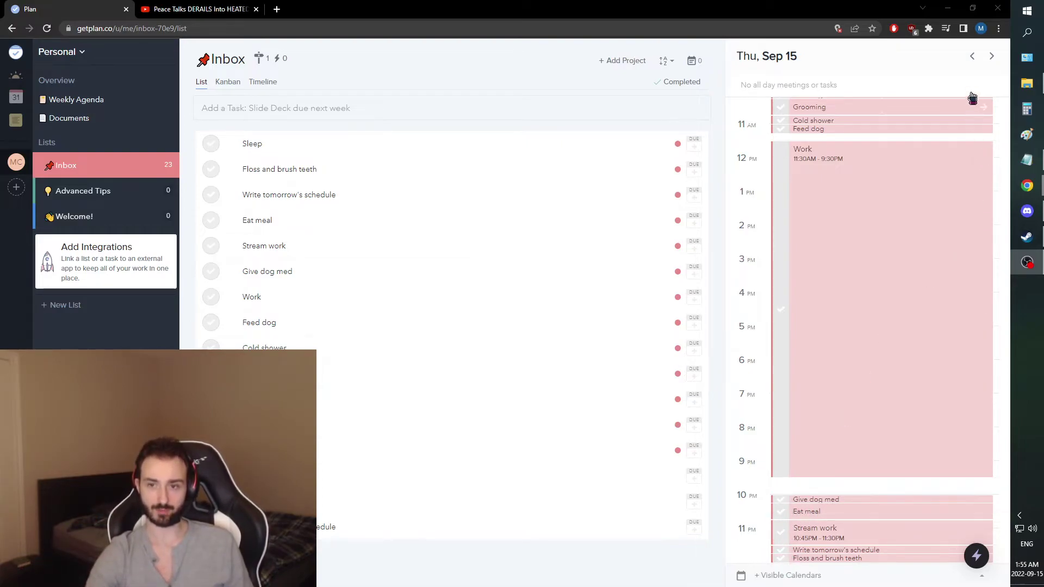
pyautogui.click(988, 56)
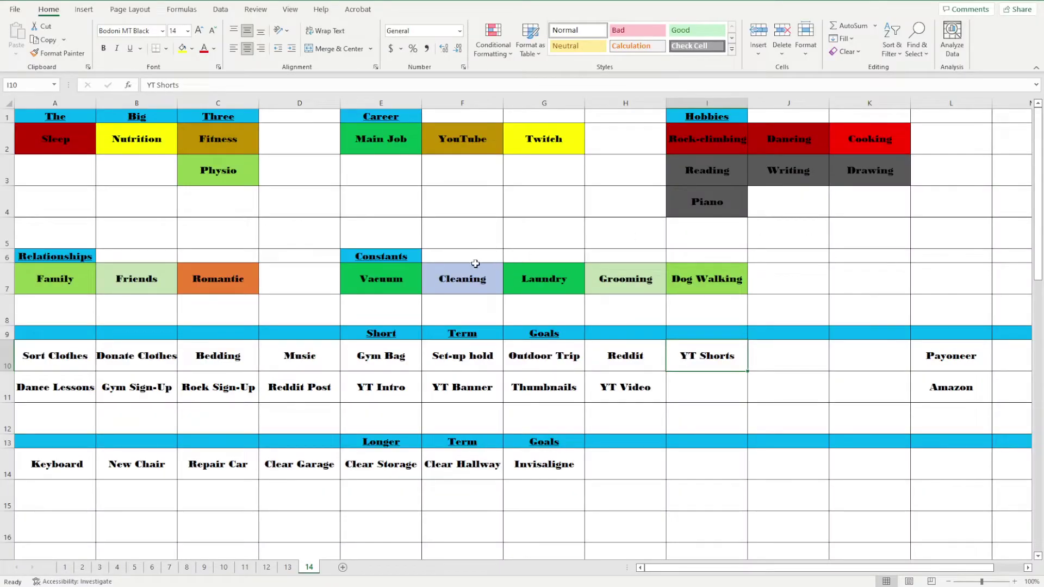
# - Switch to sheet 14 of the Excel life tracker, check the Sleep rating, and fill the Nutrition cell with light green
pyautogui.click(203, 214)
pyautogui.click(74, 156)
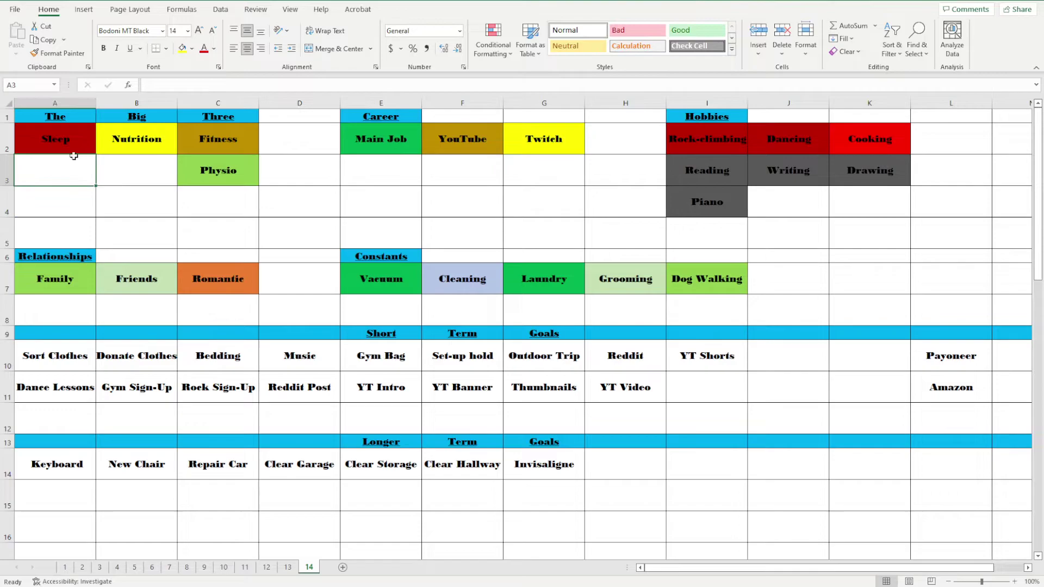
pyautogui.click(71, 150)
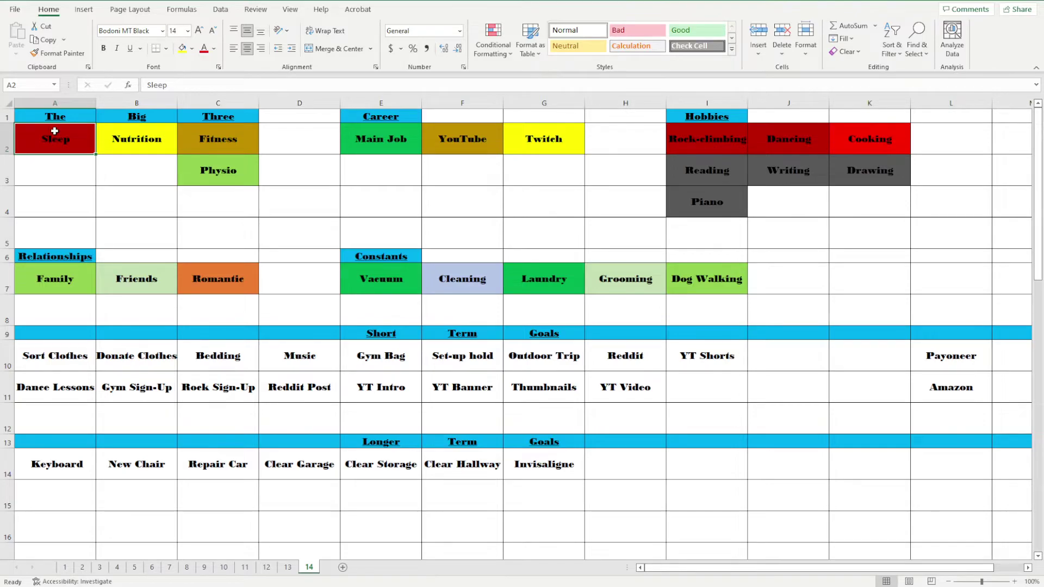
pyautogui.click(64, 166)
pyautogui.click(67, 143)
pyautogui.click(132, 145)
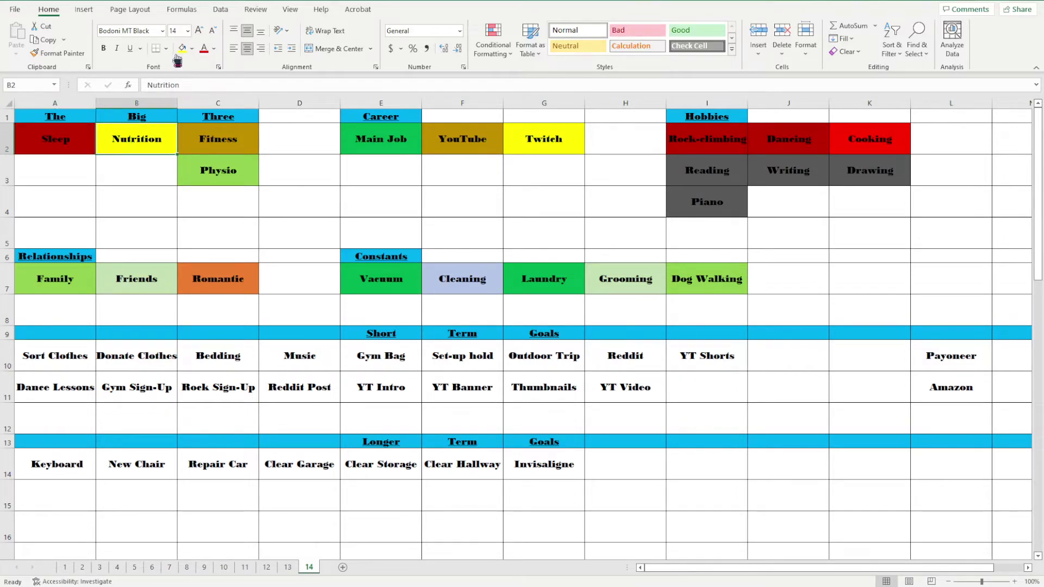
pyautogui.press('F4')
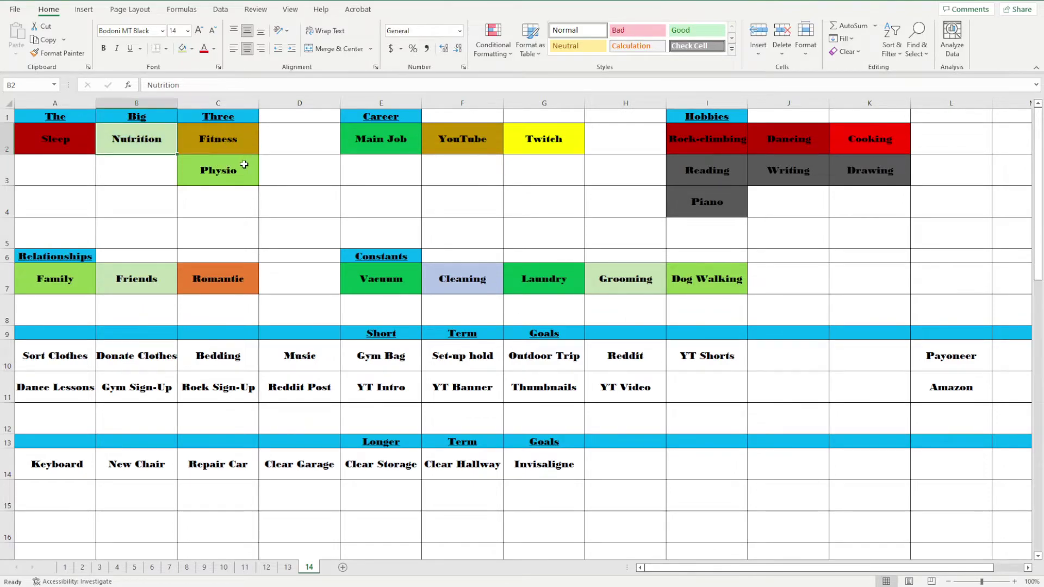
# - Fill the Fitness cell under The Big Three with yellow
pyautogui.click(234, 138)
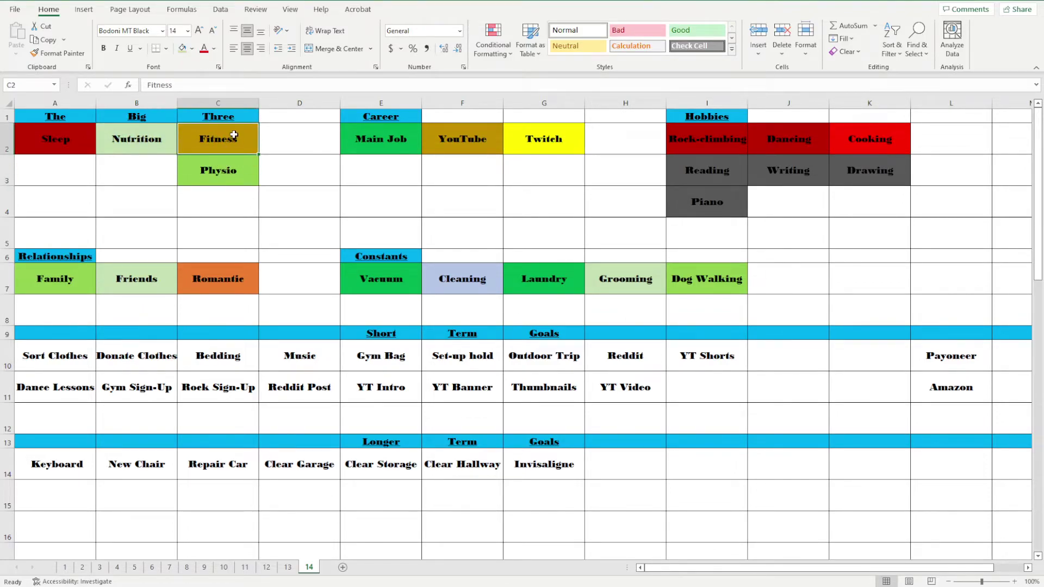
pyautogui.click(182, 48)
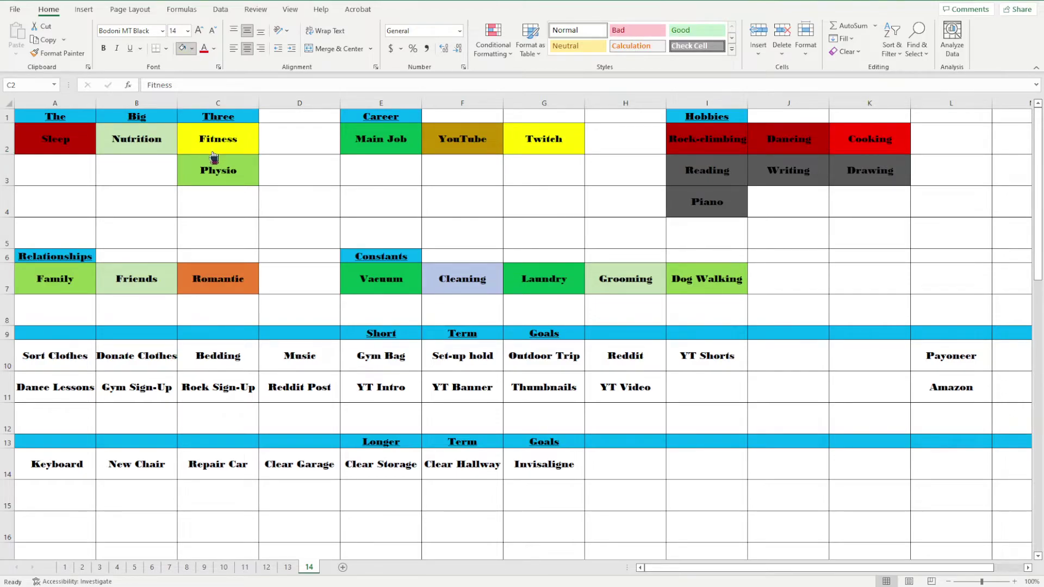
pyautogui.click(282, 226)
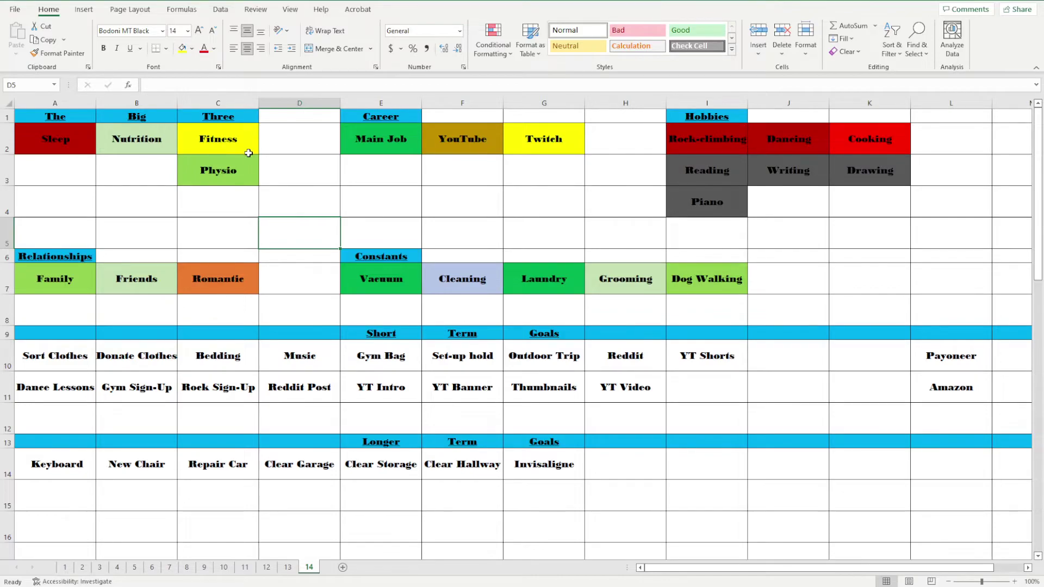
# - Review the Fitness and Physio ratings and the Career ratings for Main Job, YouTube and Twitch
pyautogui.click(239, 147)
pyautogui.click(231, 171)
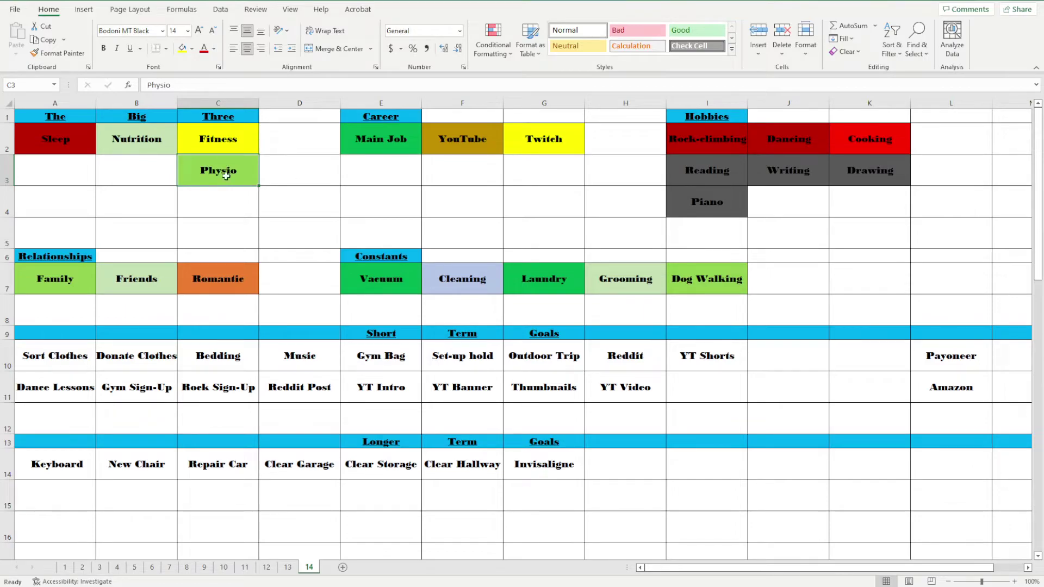
pyautogui.click(462, 142)
pyautogui.click(524, 147)
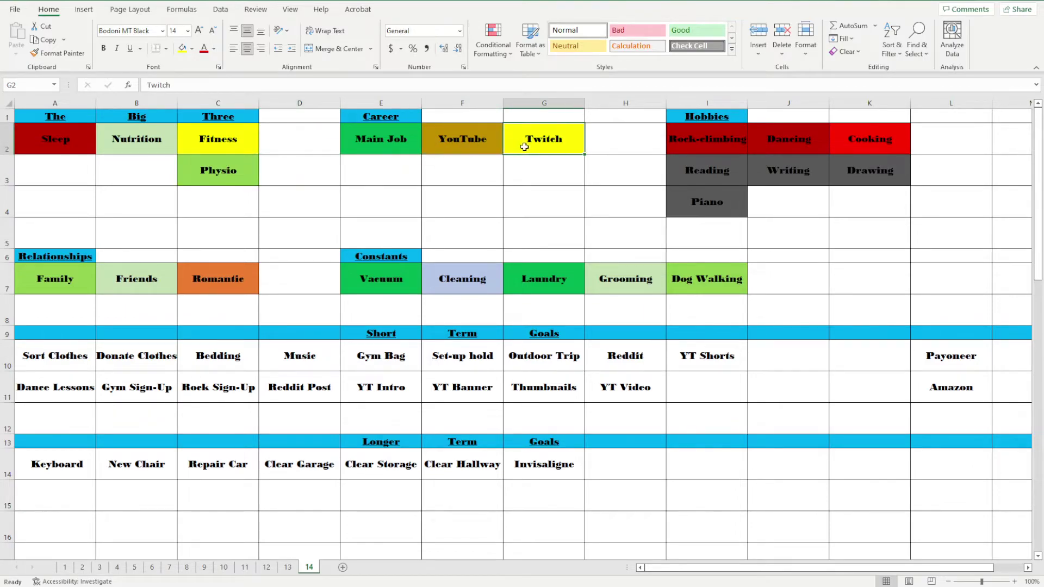
pyautogui.click(403, 144)
pyautogui.click(462, 144)
pyautogui.click(538, 146)
pyautogui.click(612, 149)
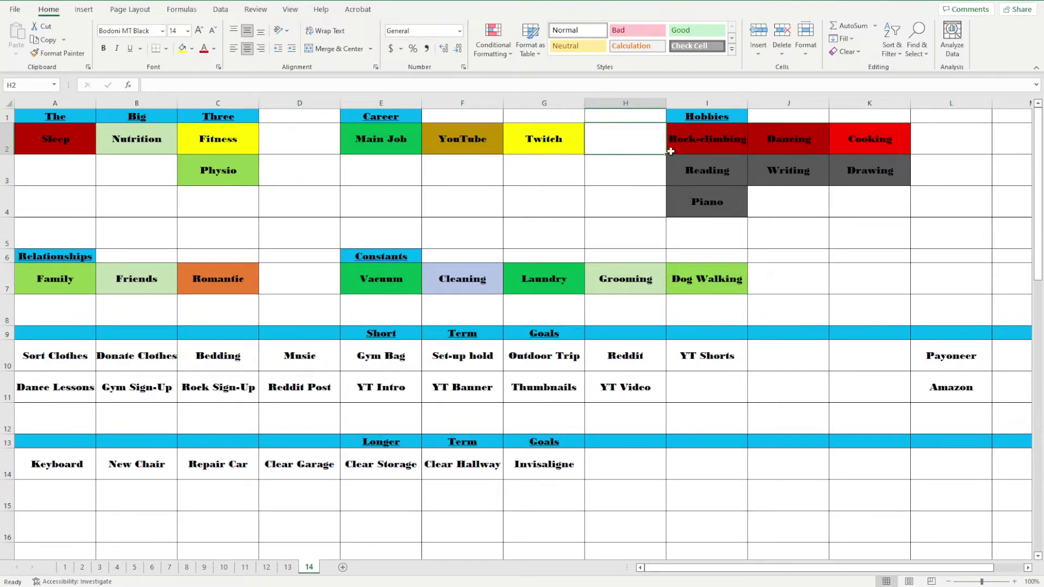
pyautogui.click(544, 142)
pyautogui.click(462, 142)
pyautogui.click(380, 136)
pyautogui.click(466, 136)
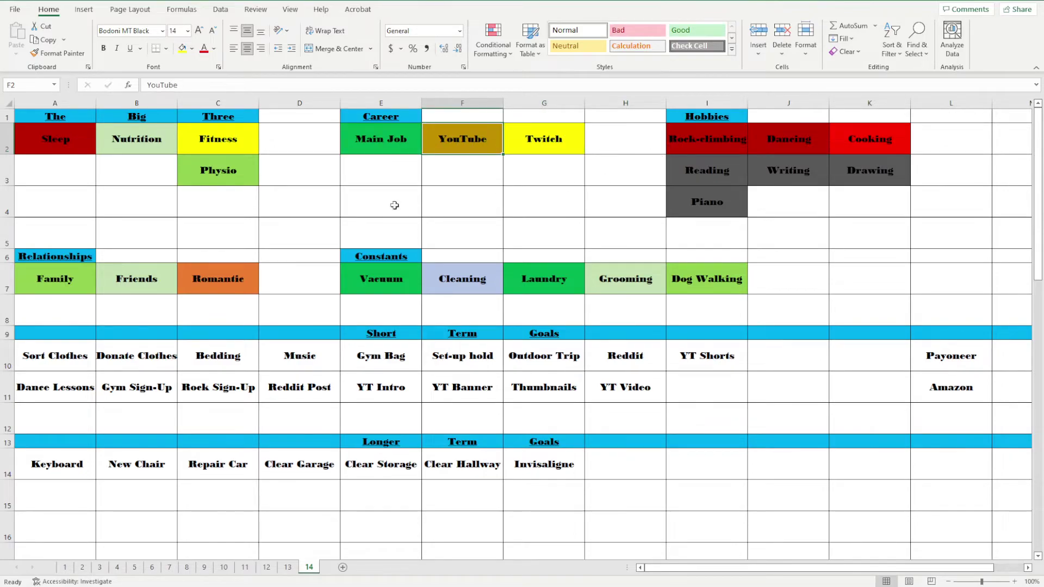
# - Check the Relationships ratings from Family to Romantic and the Constants ratings from Vacuum to Laundry
pyautogui.click(74, 273)
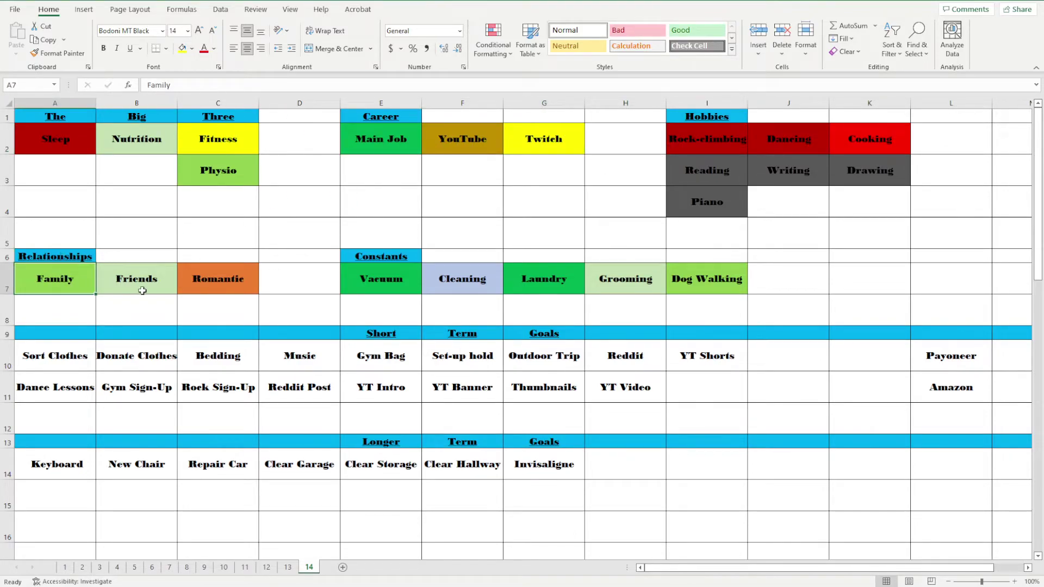
pyautogui.click(145, 290)
pyautogui.click(215, 287)
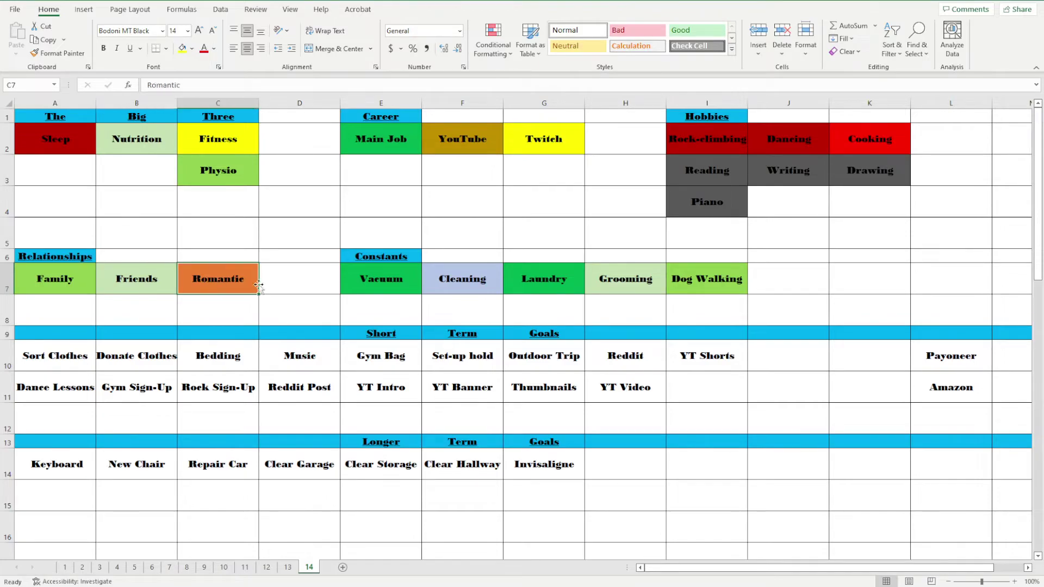
pyautogui.click(387, 287)
pyautogui.click(472, 288)
pyautogui.click(528, 288)
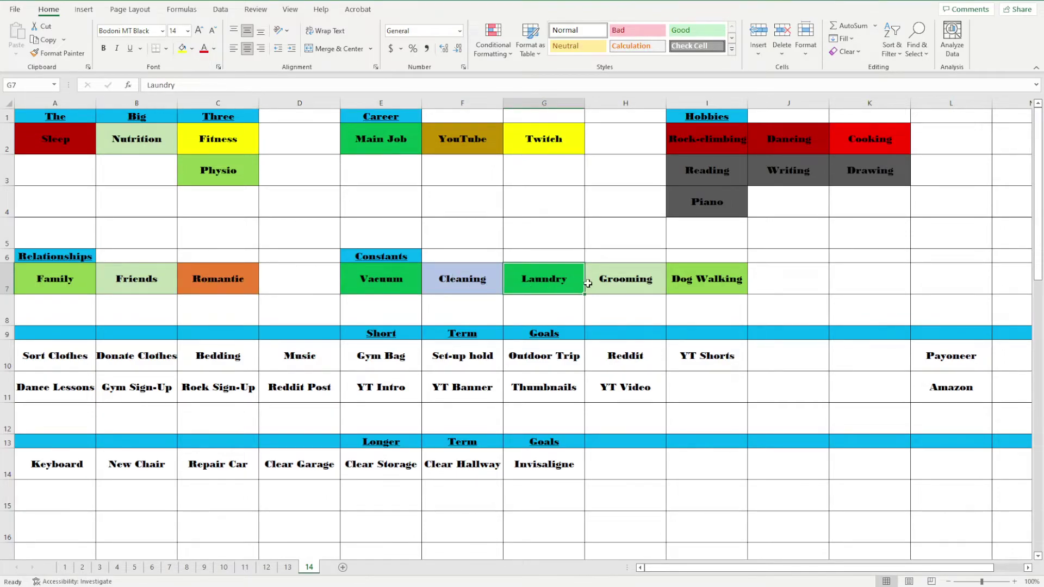
# - Fill the Dog Walking cell under Constants with the same darker green as Vacuum and Laundry
pyautogui.click(685, 280)
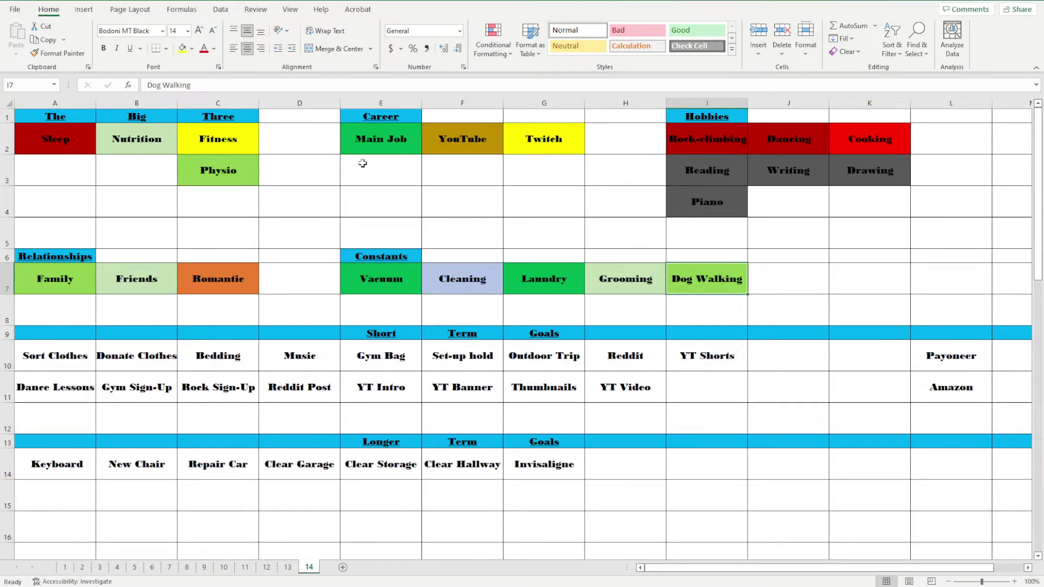
pyautogui.click(183, 48)
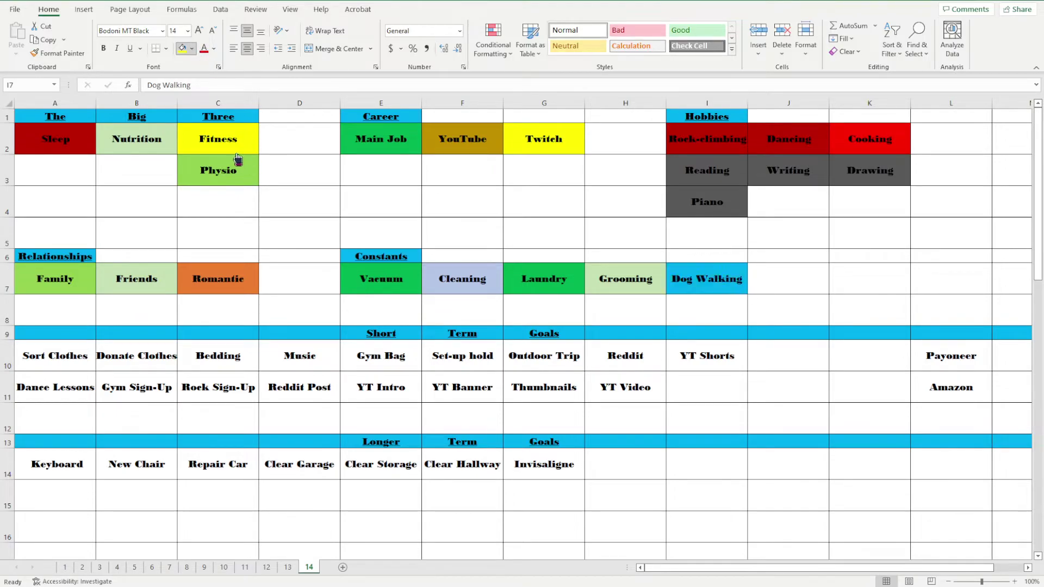
pyautogui.click(260, 163)
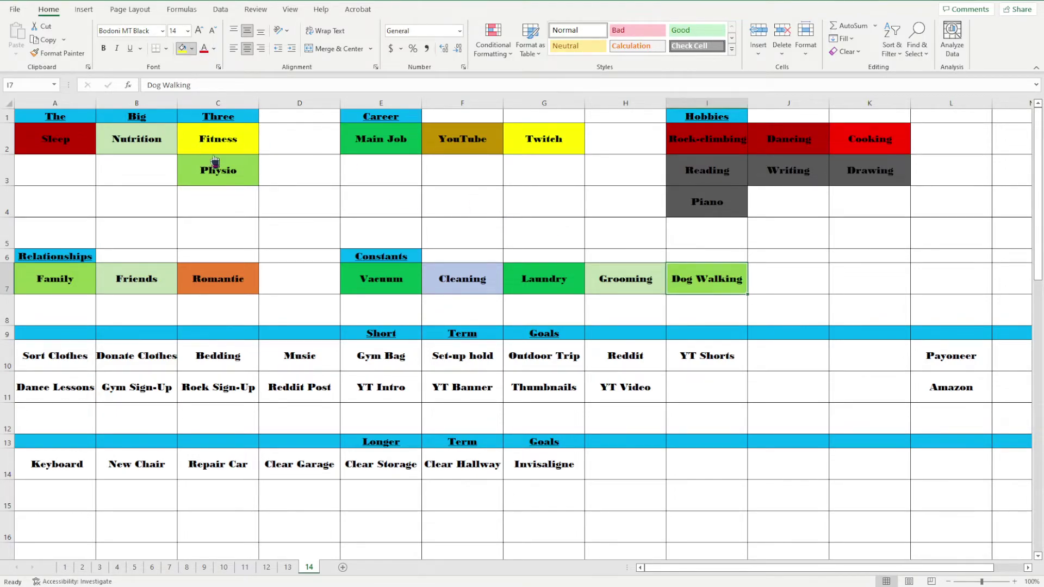
pyautogui.click(232, 160)
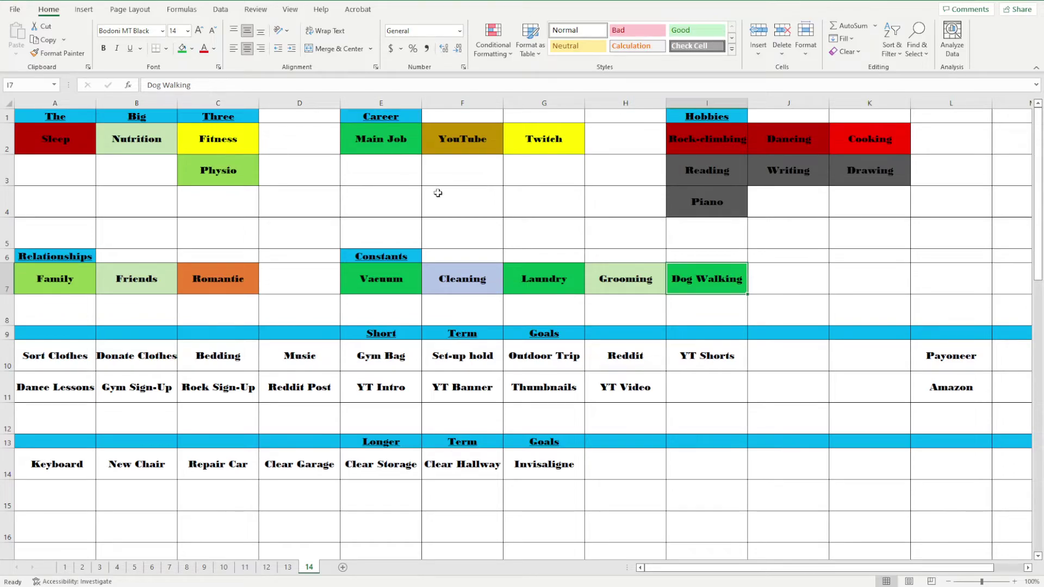
pyautogui.click(538, 209)
# - Fill the Grooming cell under Constants with yellow
pyautogui.click(655, 274)
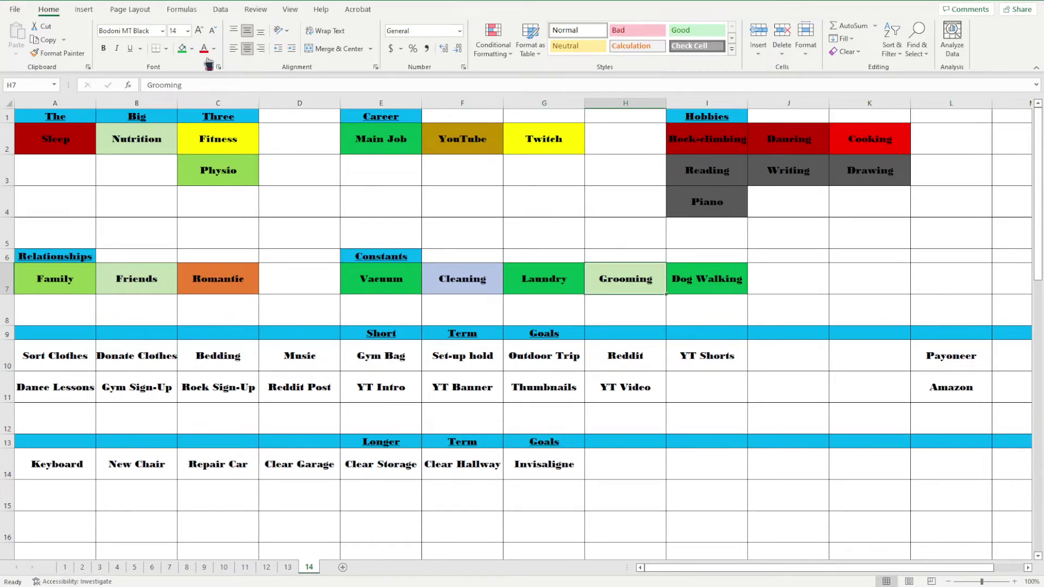
pyautogui.click(191, 48)
pyautogui.click(216, 161)
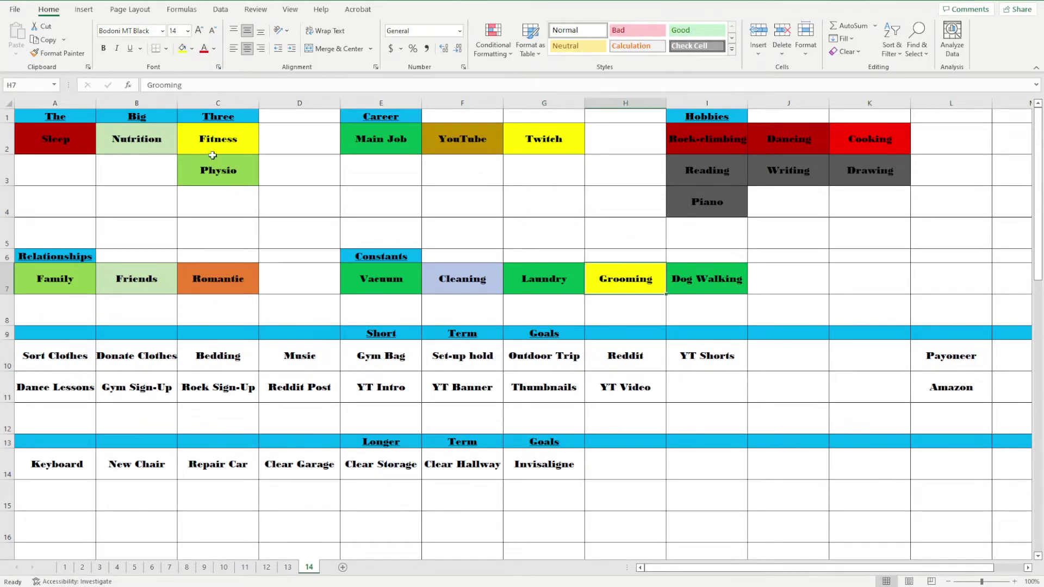
pyautogui.click(542, 287)
pyautogui.click(750, 399)
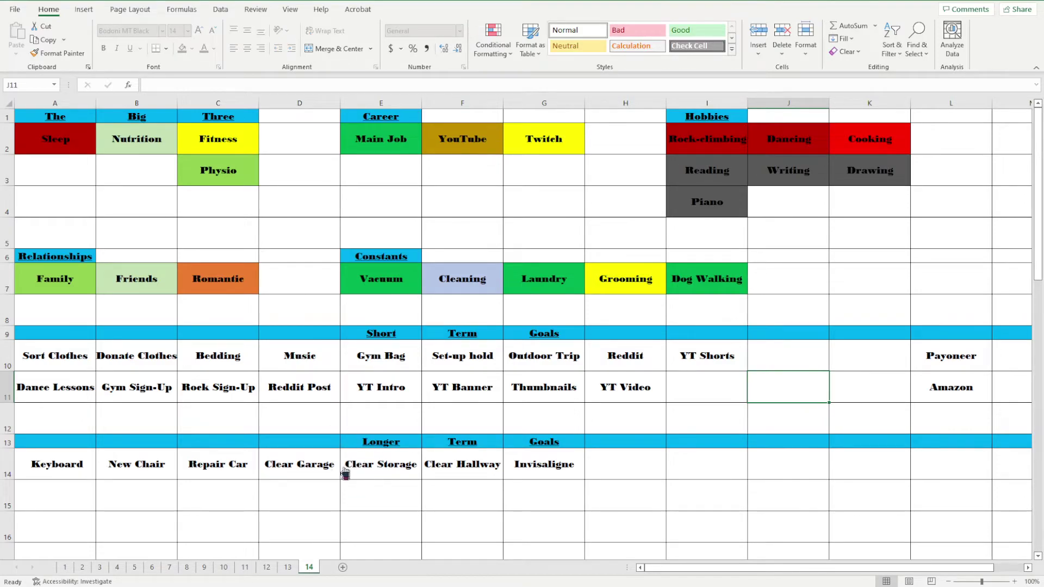
# - Duplicate sheet 14 at the end of the workbook and name the copy 15
pyautogui.moveTo(300, 532); pyautogui.dragTo(368, 568)
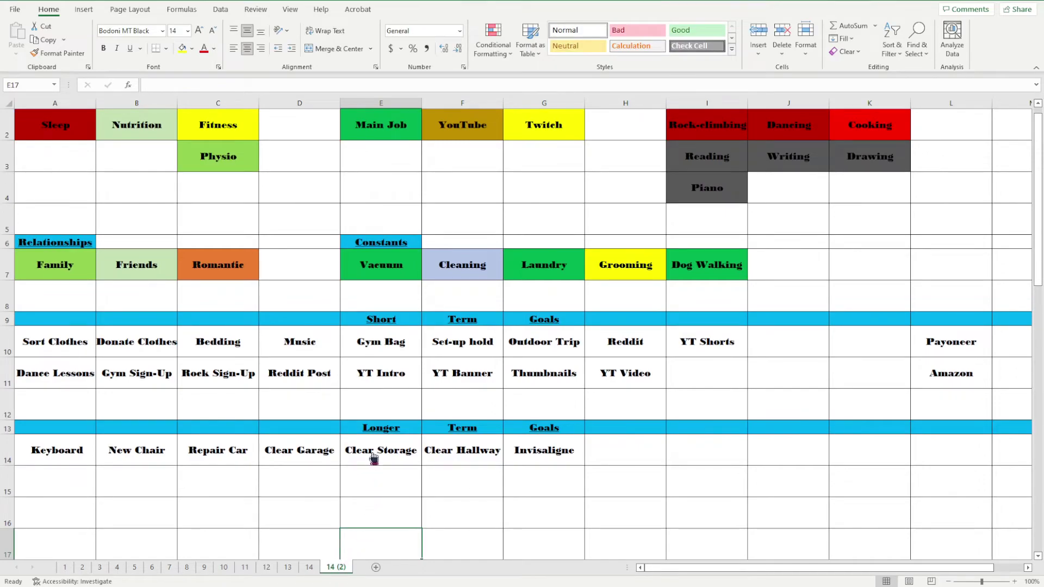
pyautogui.write('15')
pyautogui.press('Return')
pyautogui.click(446, 489)
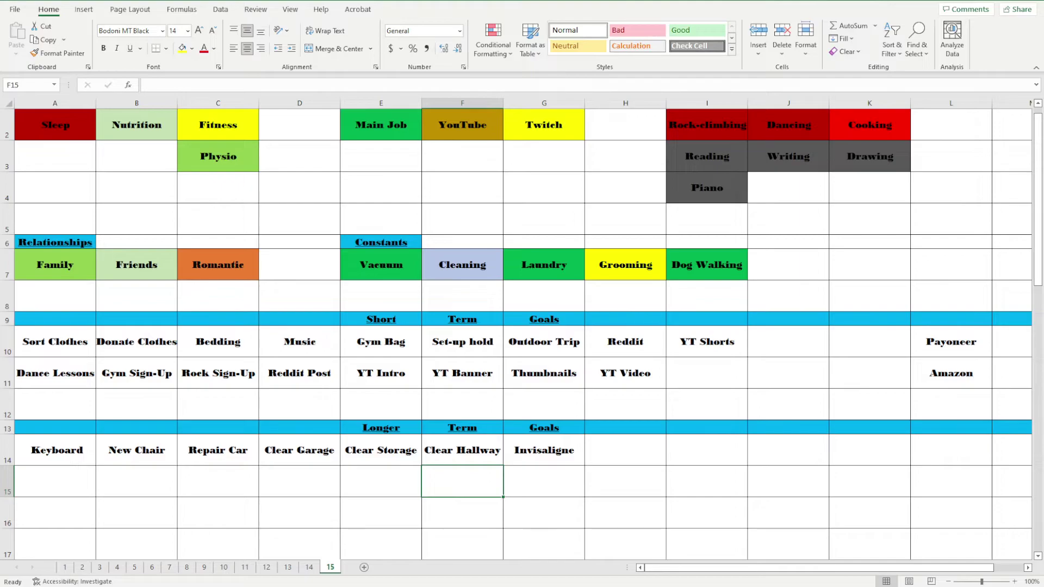